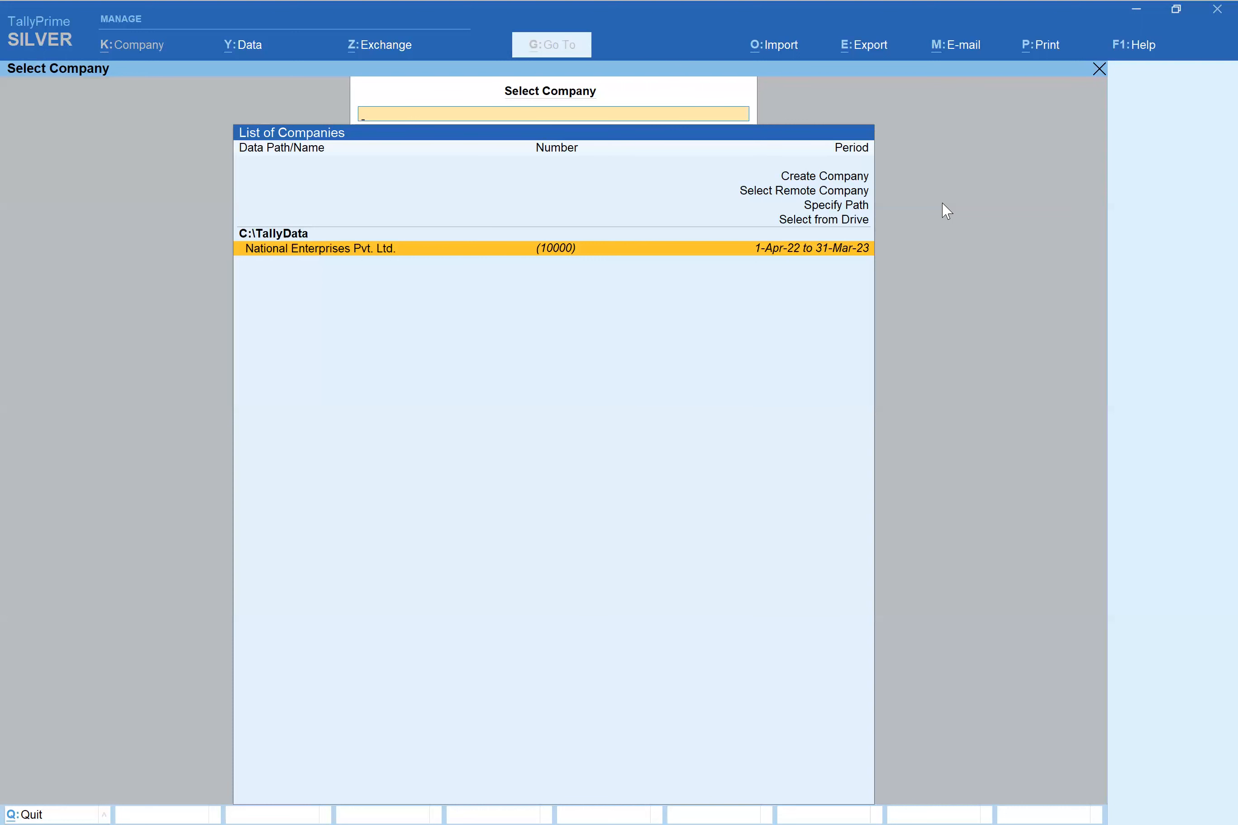
- Start creating a new company named 'Triple H technologies 2022-2023'
key("Up")
key("Up")
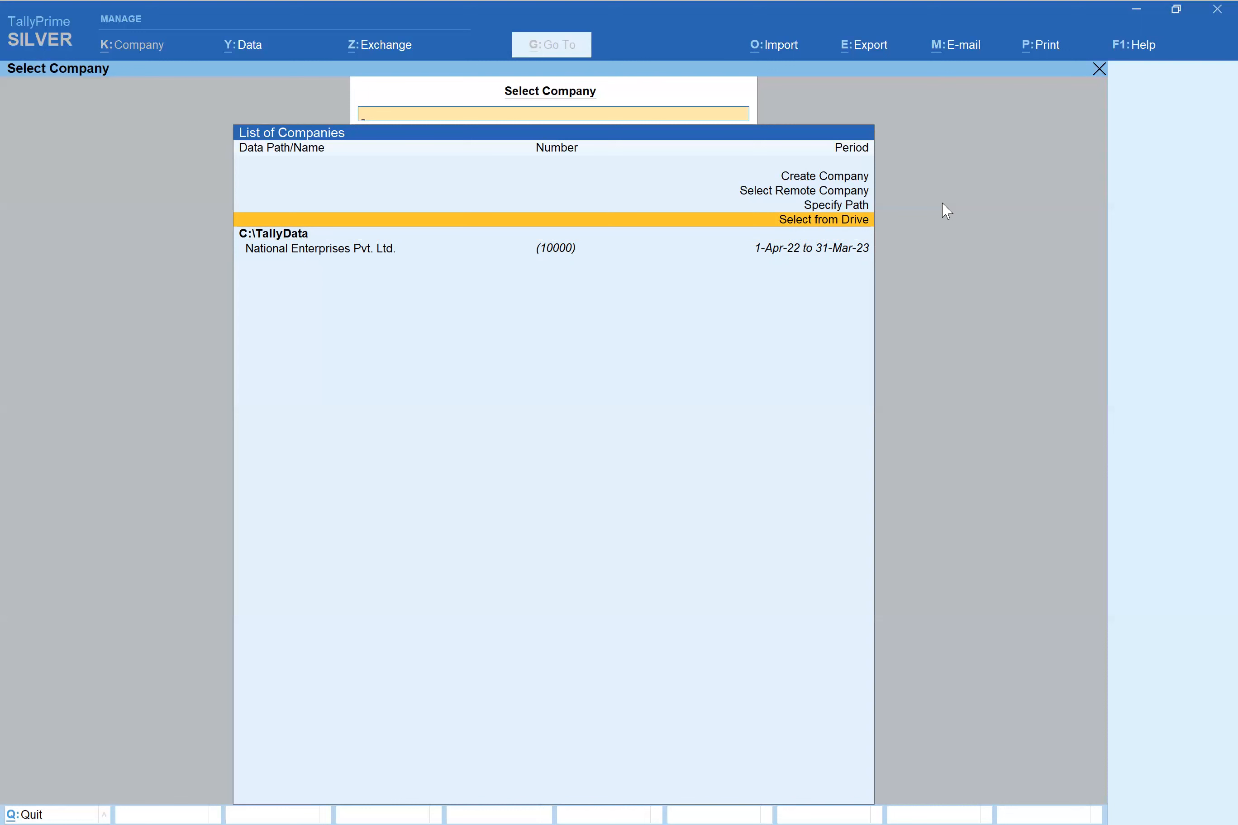
key("Up")
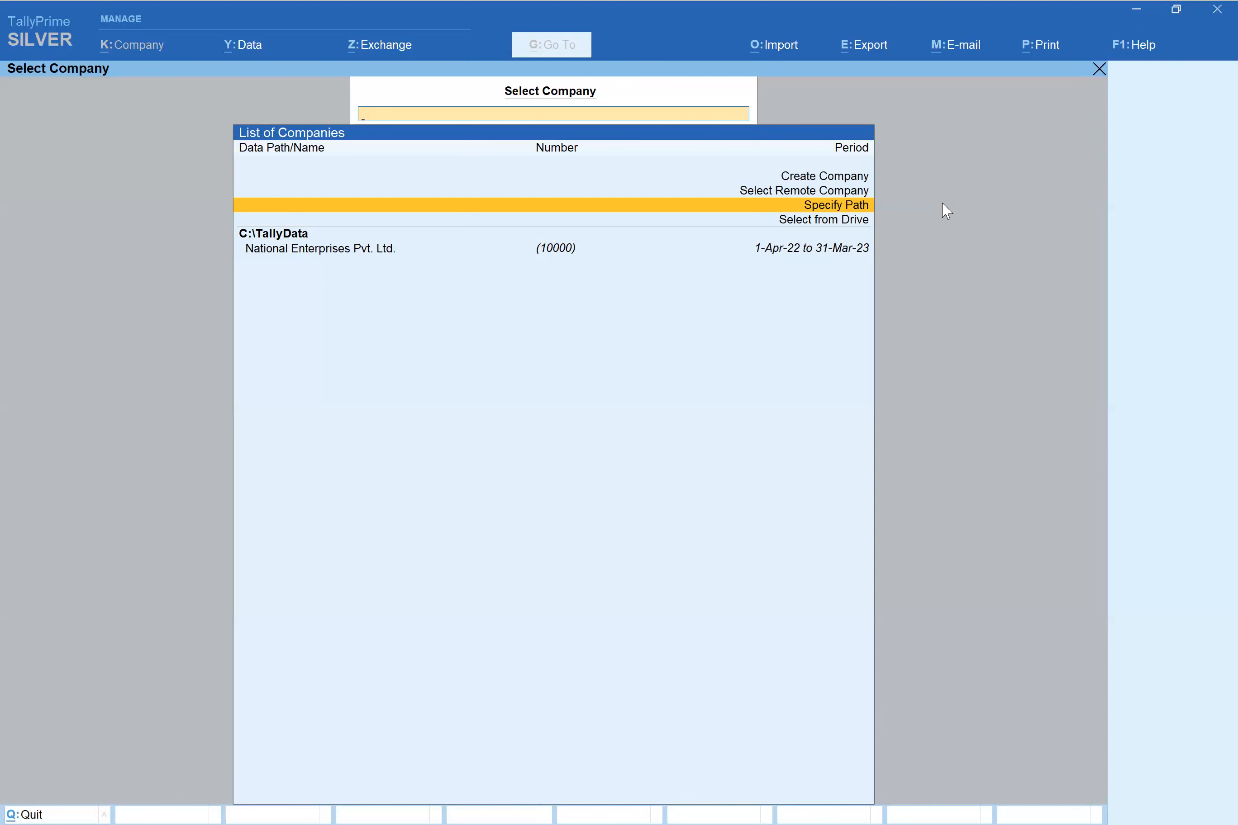
key("Up")
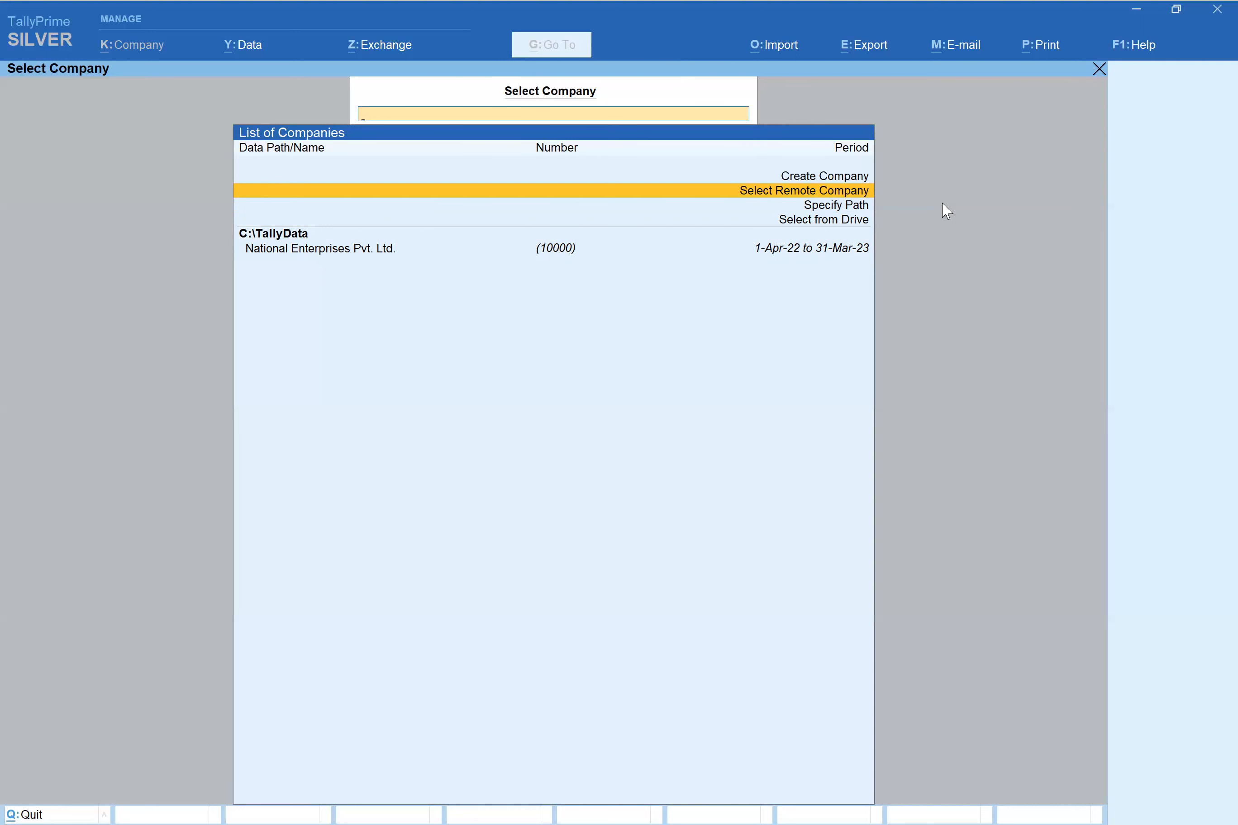
key("Up")
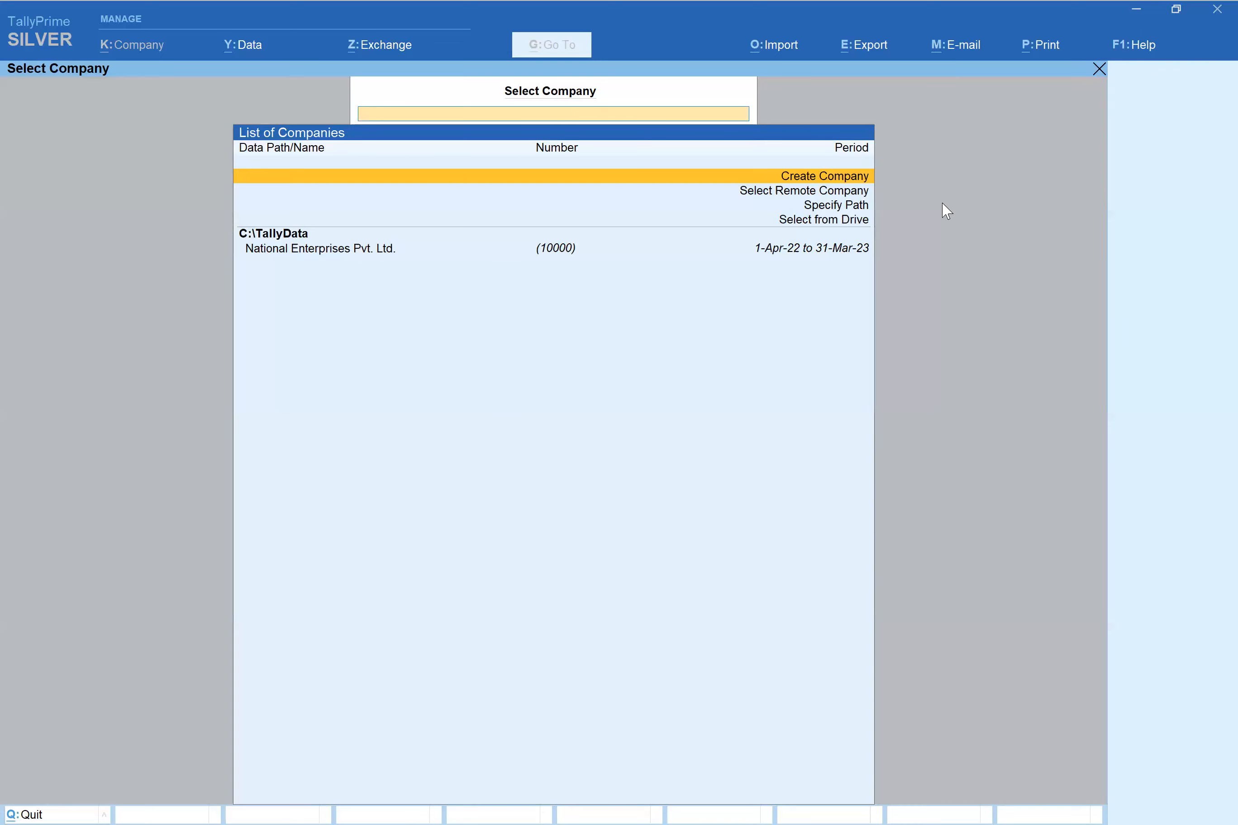
key("Return")
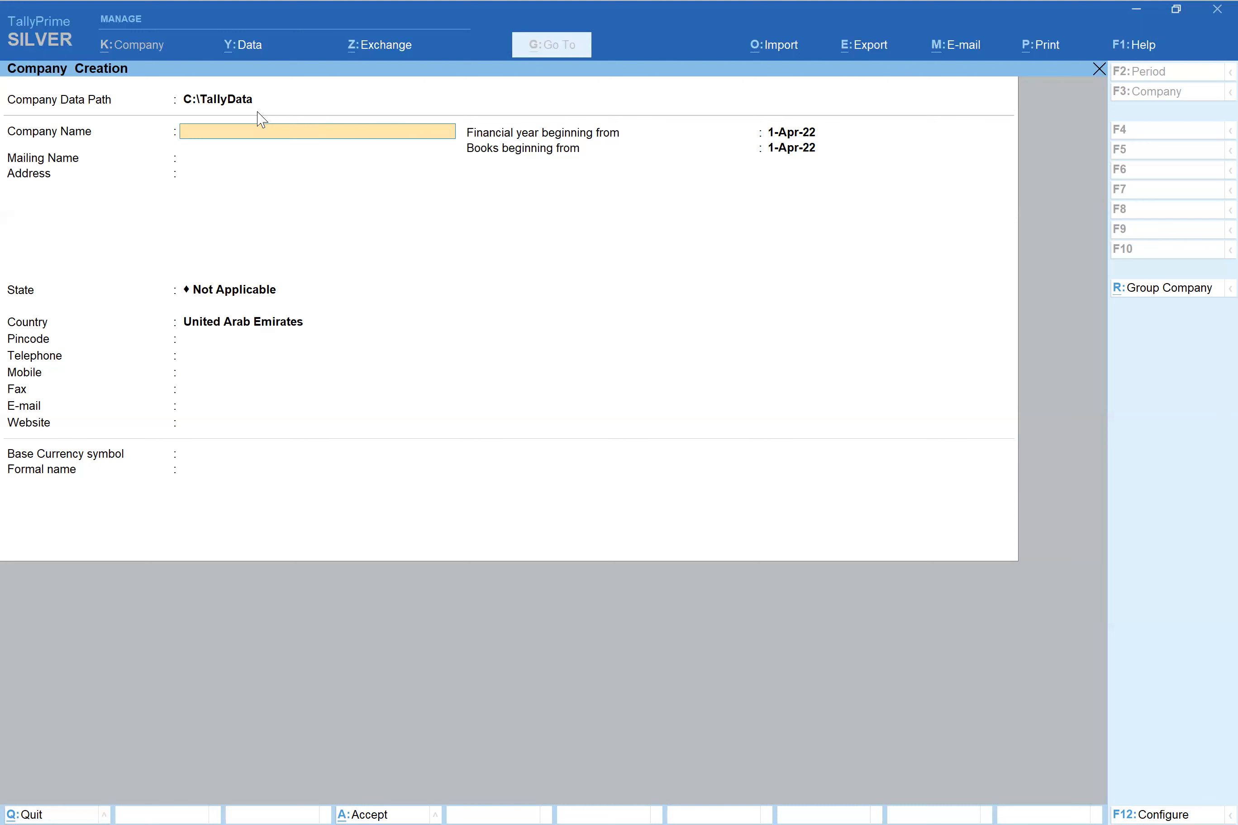
type("Triple H technologies 2022-2023")
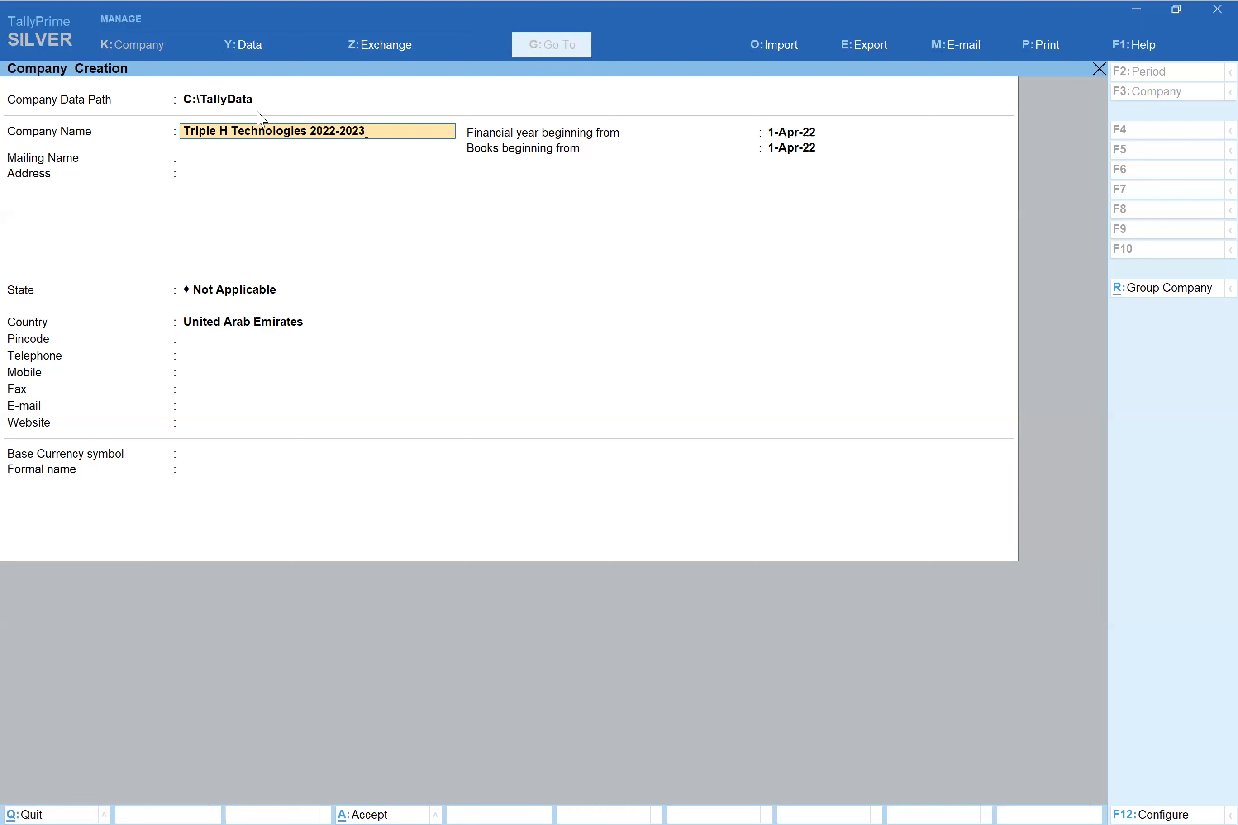
- Change the mailing name to end in 'Pvt. Ltd' and begin typing the first address line
key("Return")
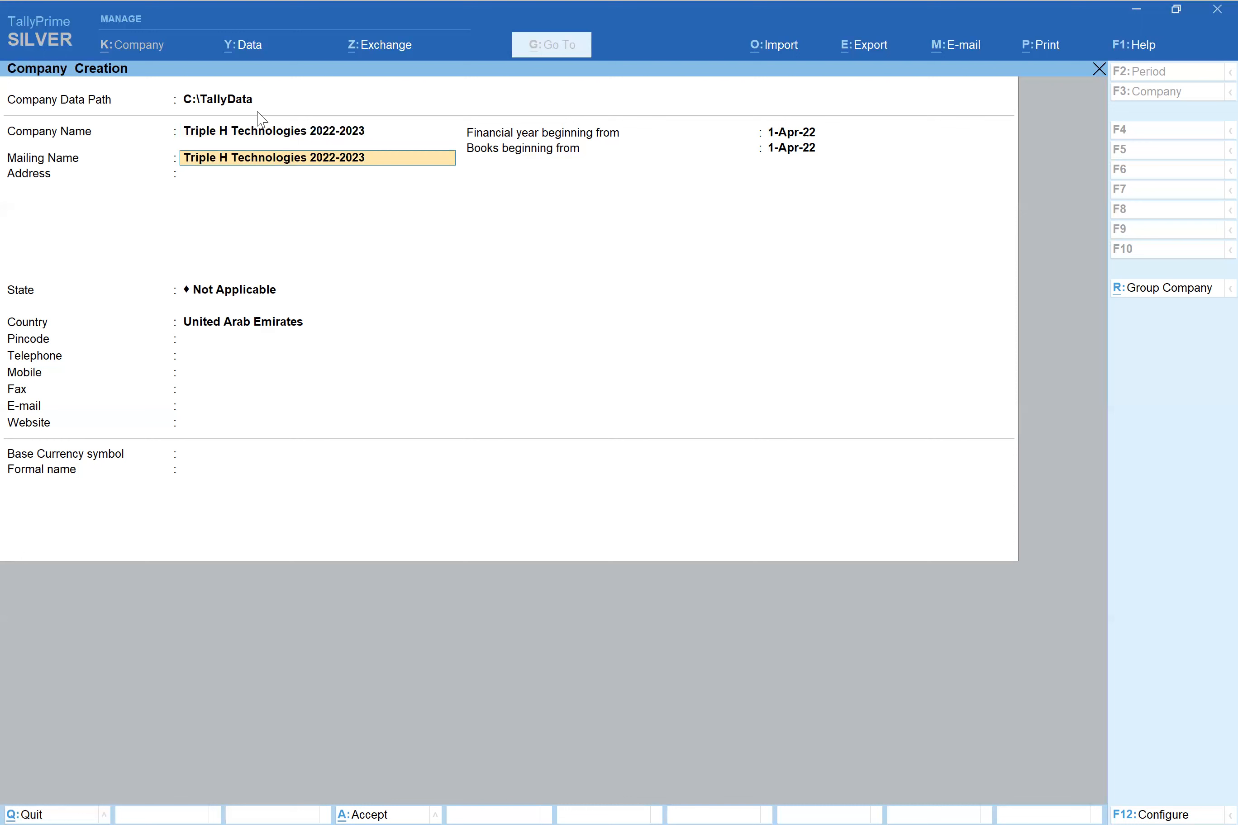
key("BackSpace")
key("BackSpace")
key("BackSpace")
key("BackSpace")
key("BackSpace")
key("BackSpace")
key("BackSpace")
key("BackSpace")
type("Pvt. Ltd")
key("Return")
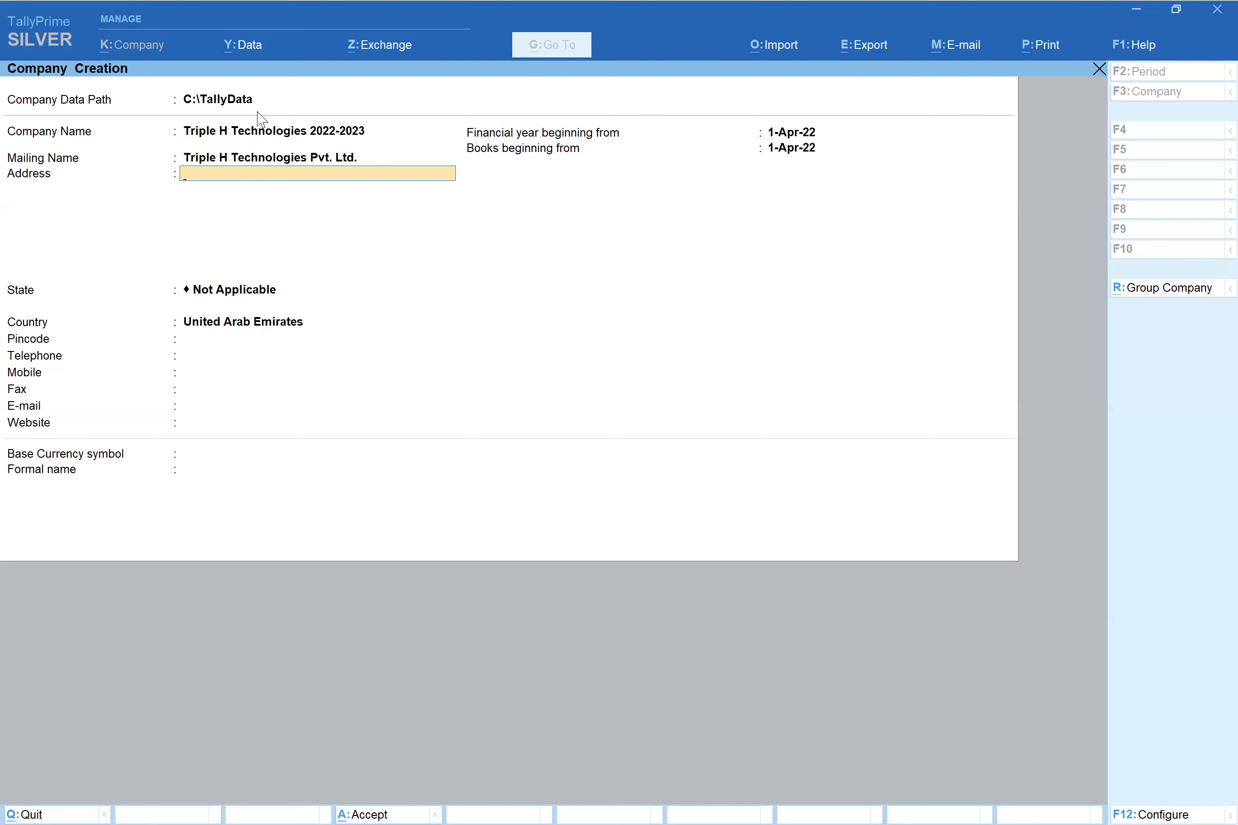
- Finish both company address lines and move on to the State field
key("Return")
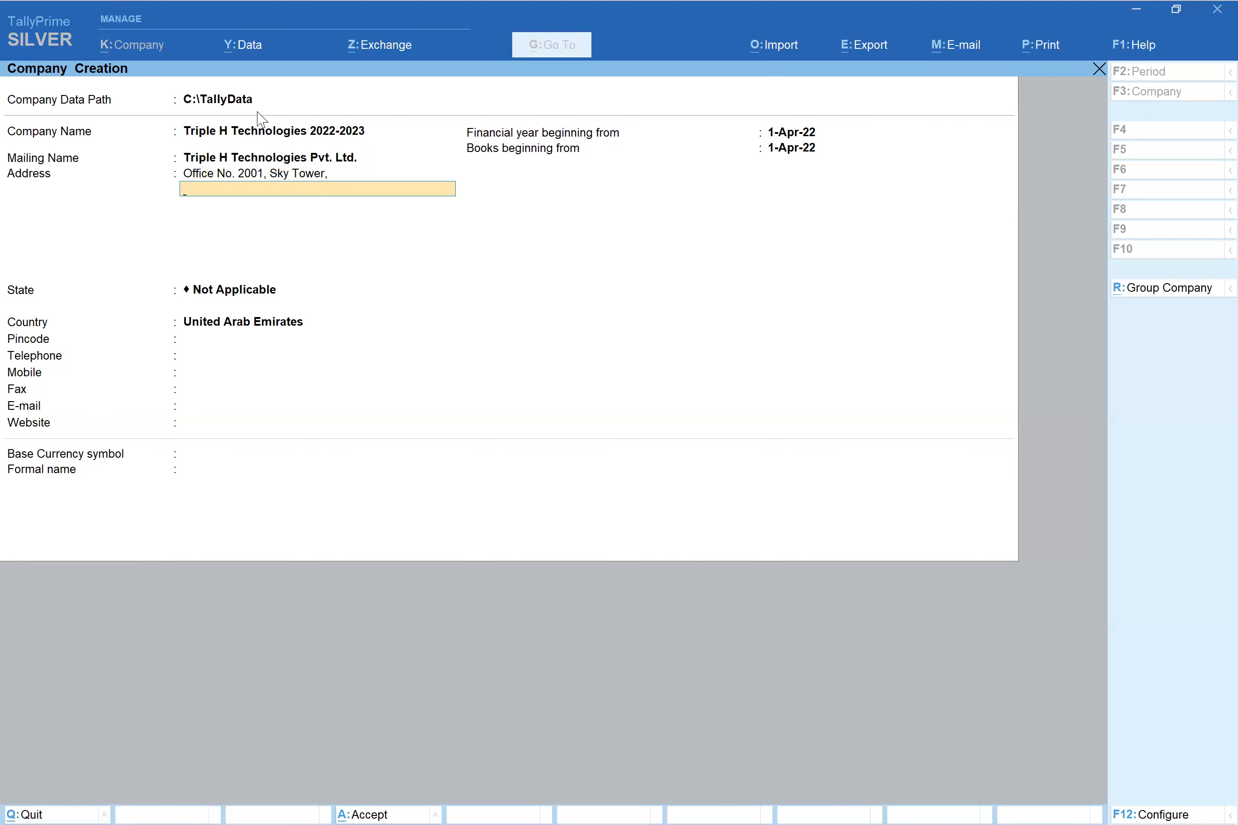
key("Return")
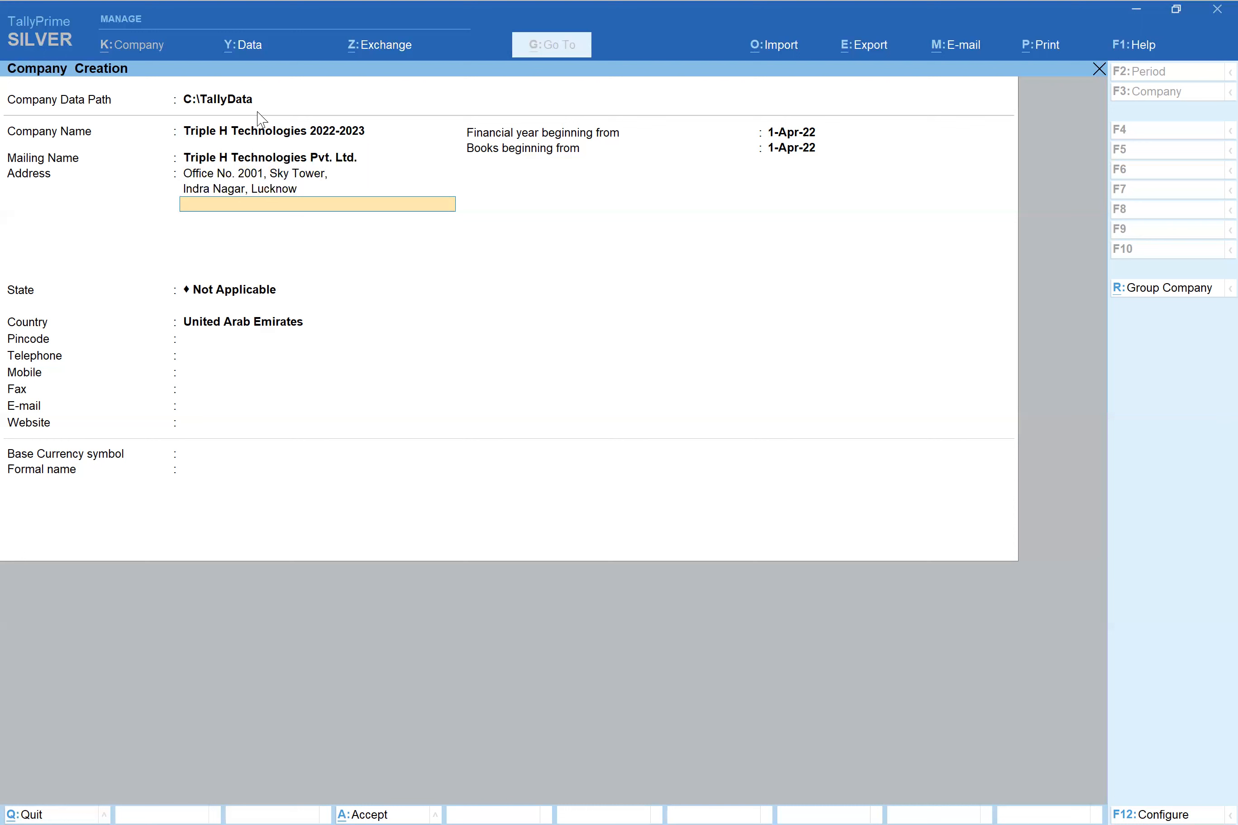
key("Return")
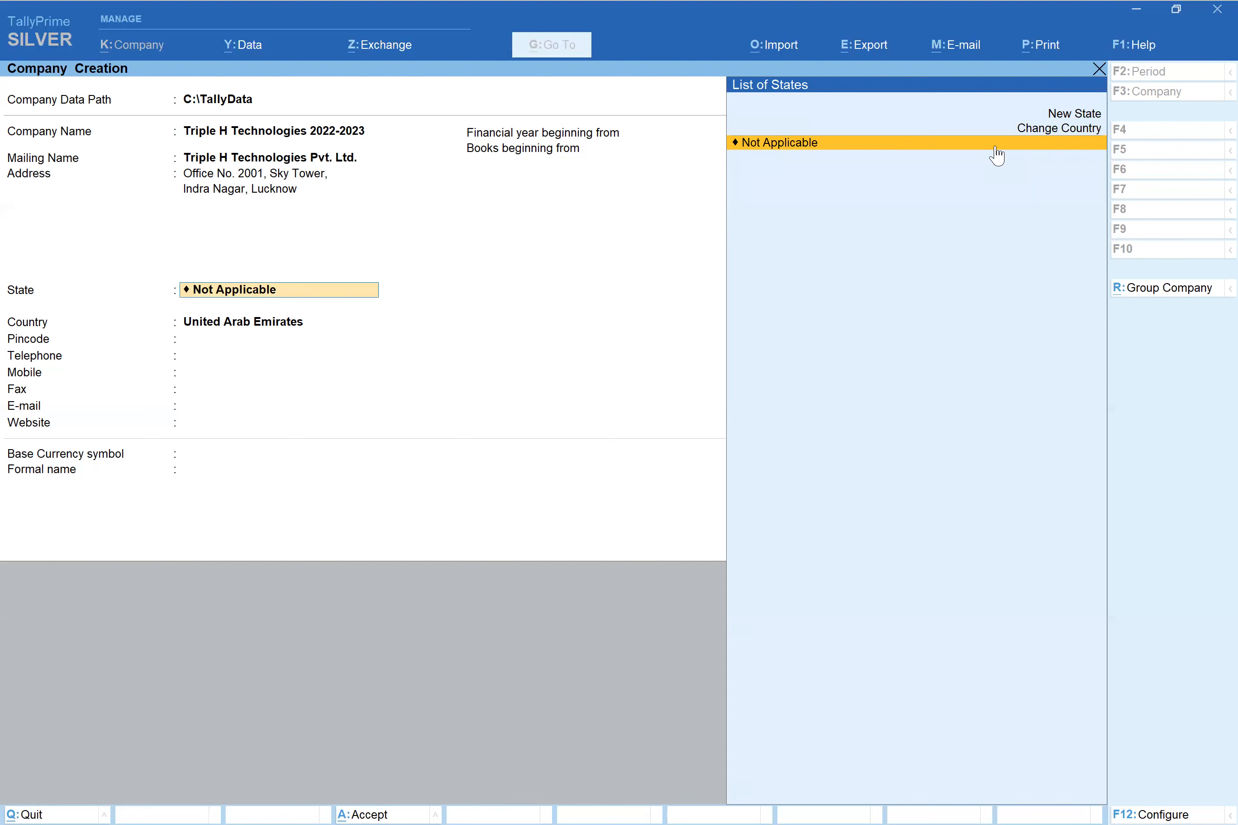
- Pick Uttar Pradesh from the List of States after filtering with 'Utt'
type("Ut")
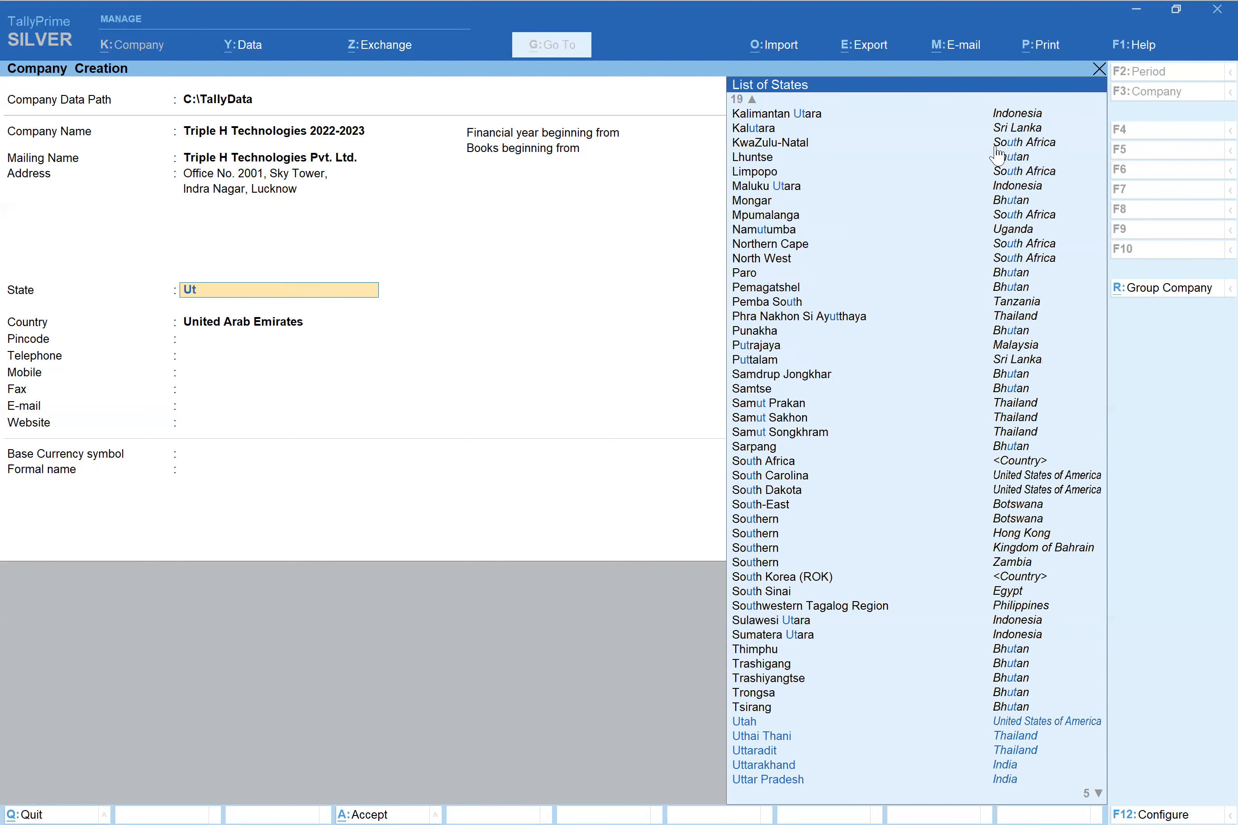
type("t")
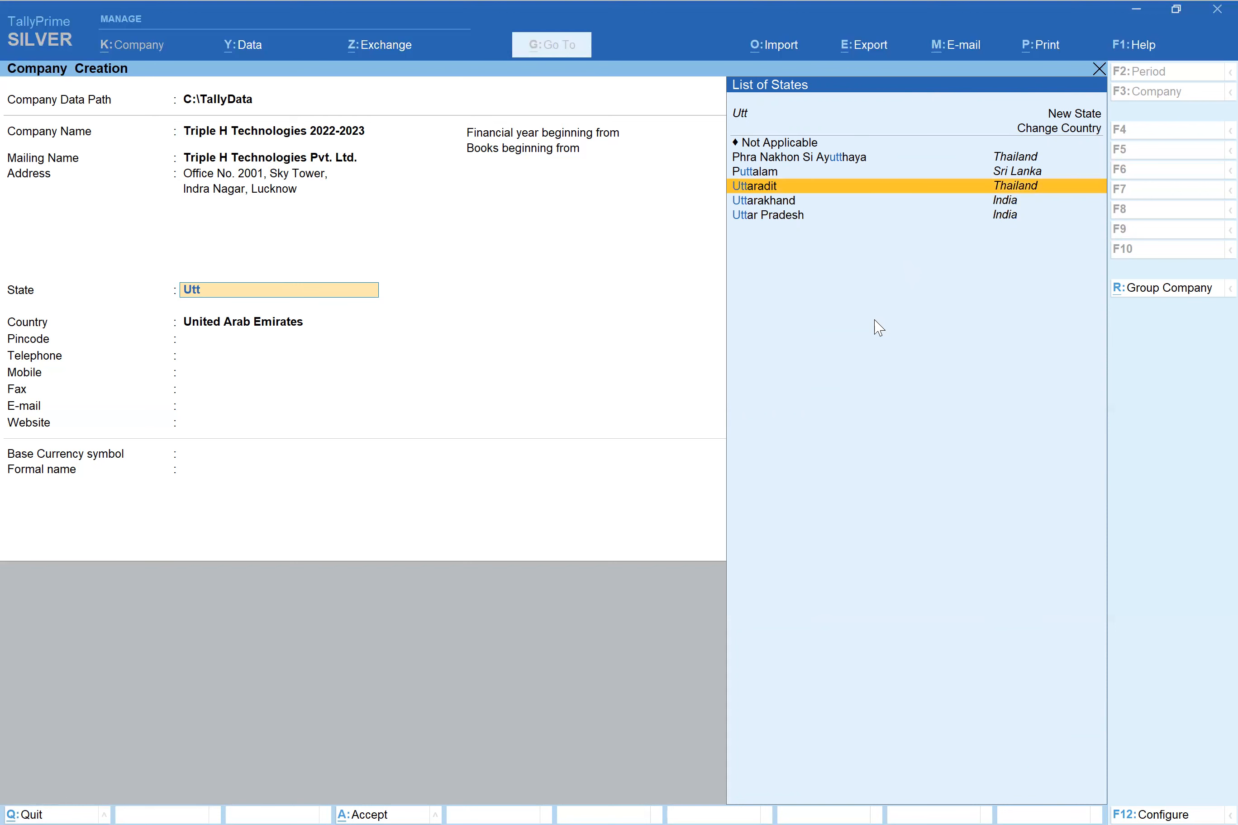
key("Down")
key("Down")
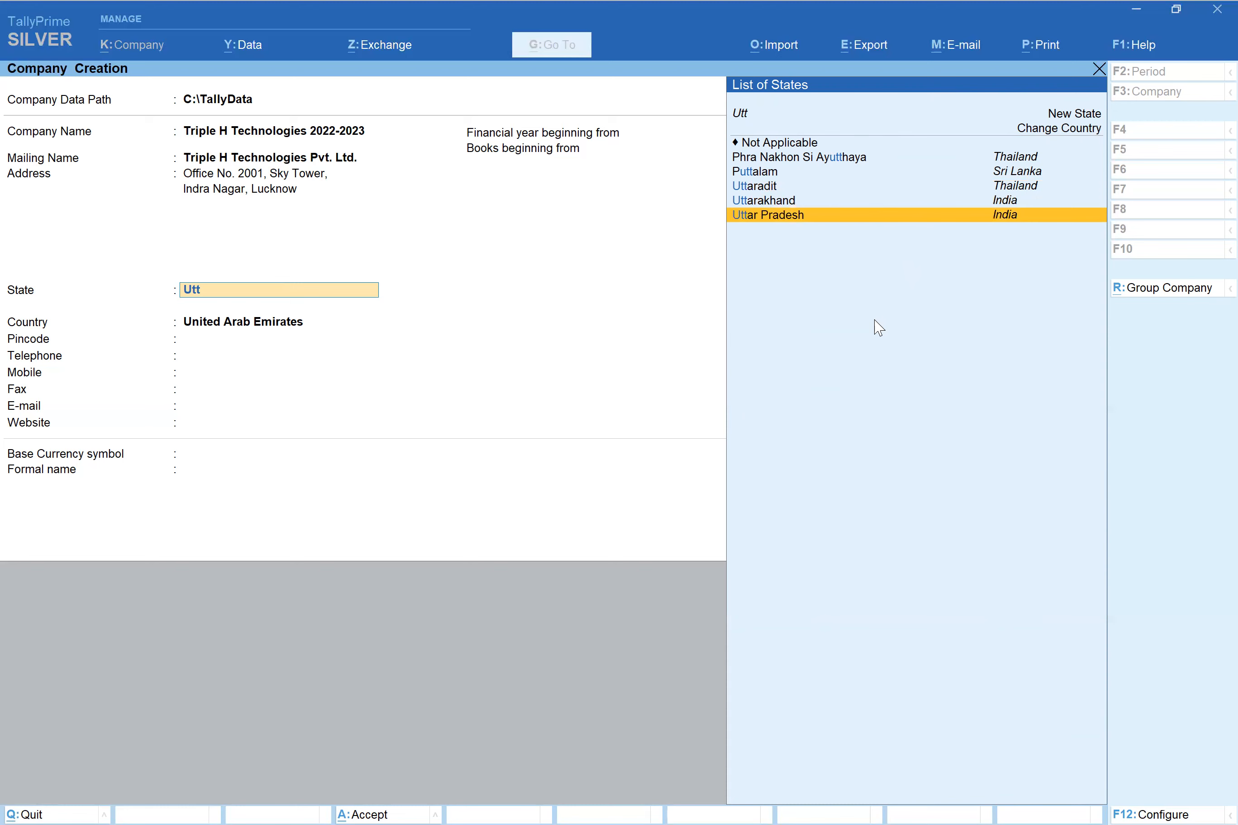
key("Return")
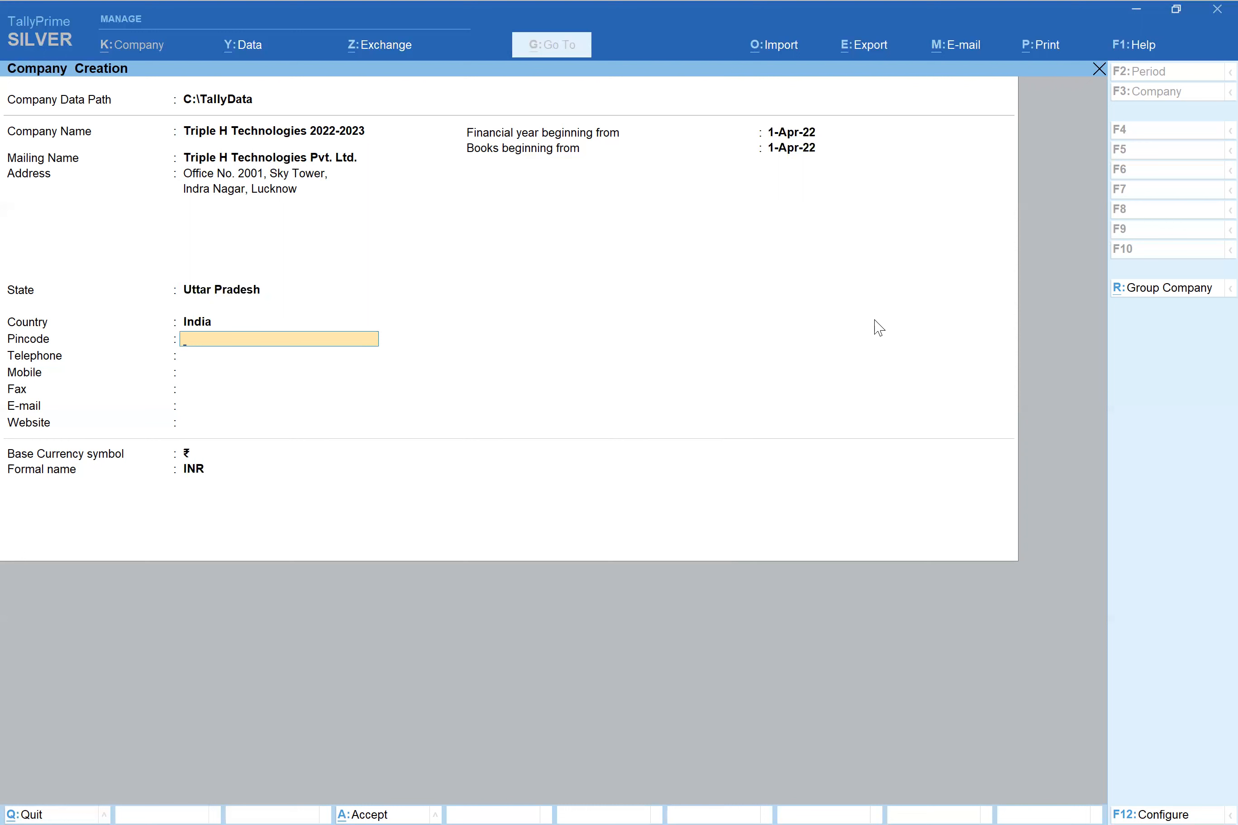
- Enter the company's pincode, telephone and fax numbers, leaving mobile blank
type("100011")
key("Return")
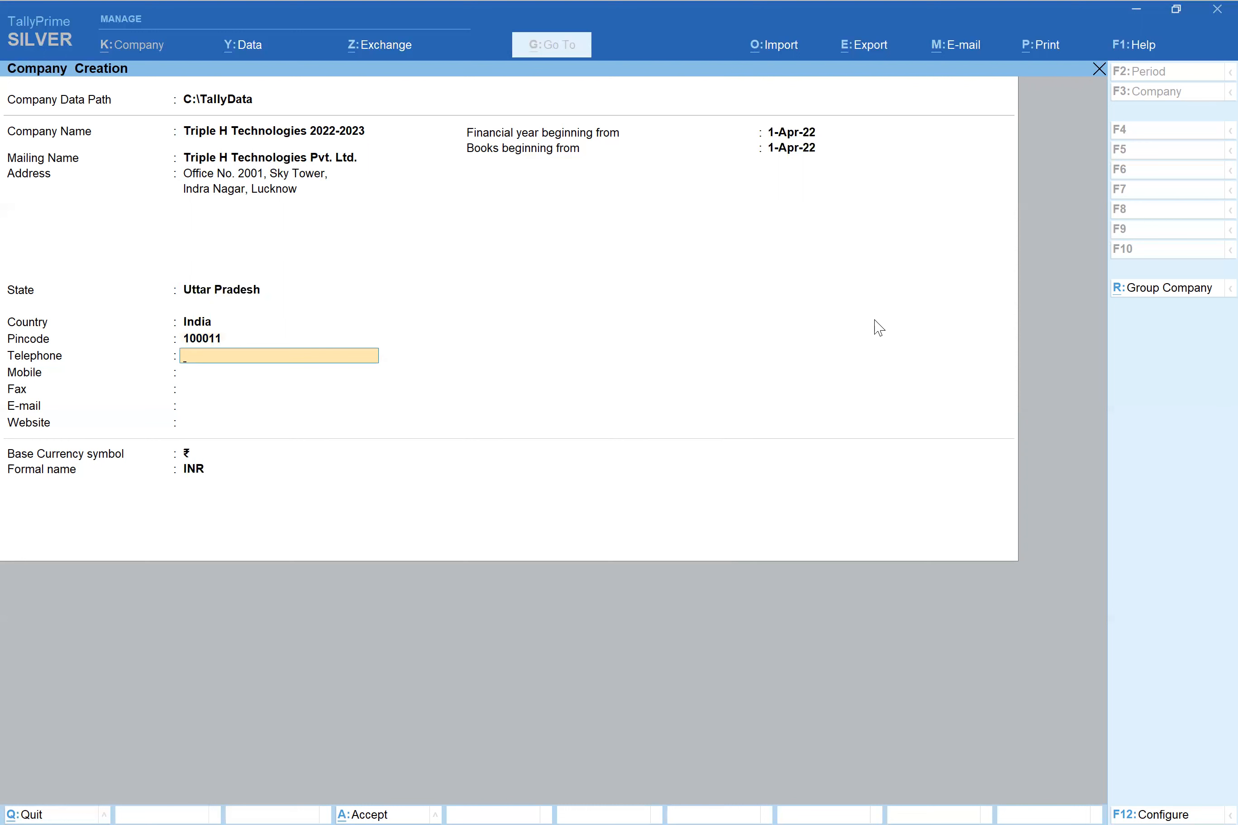
key("Return")
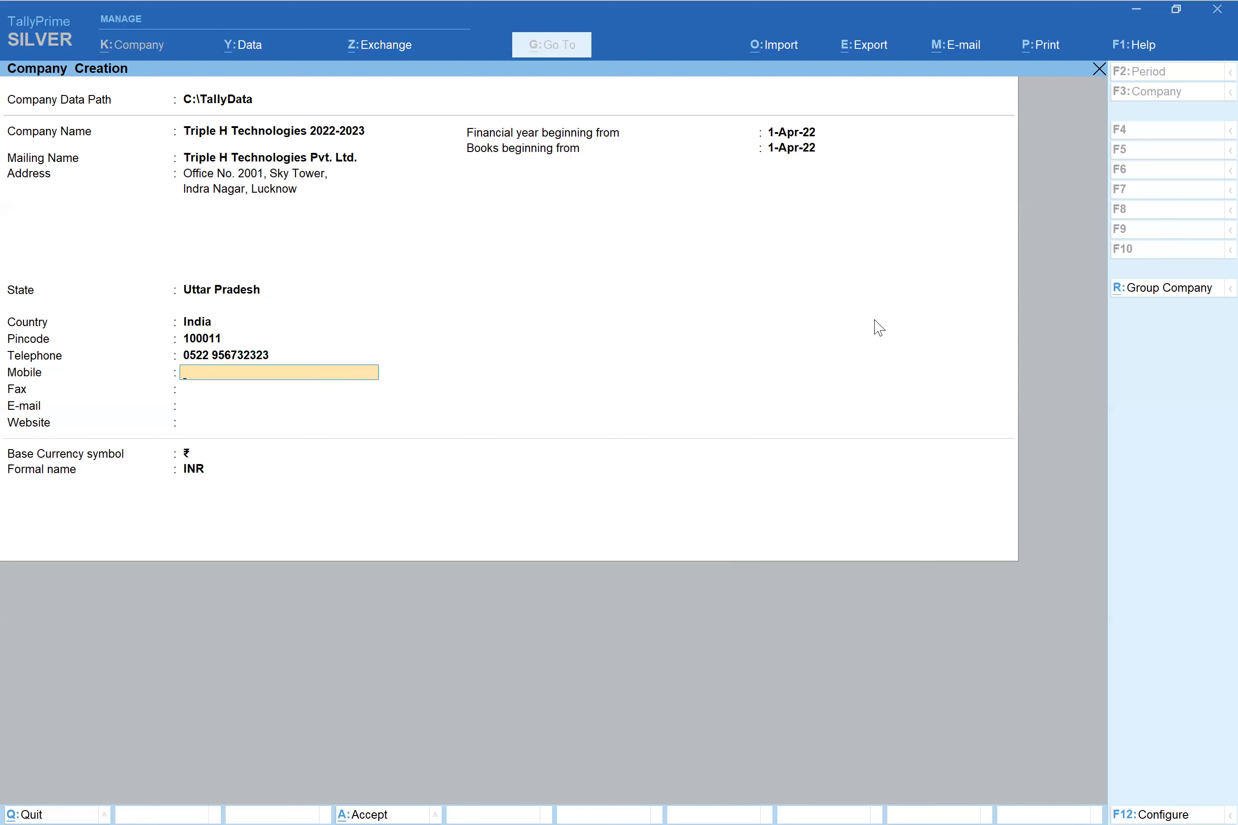
key("Return")
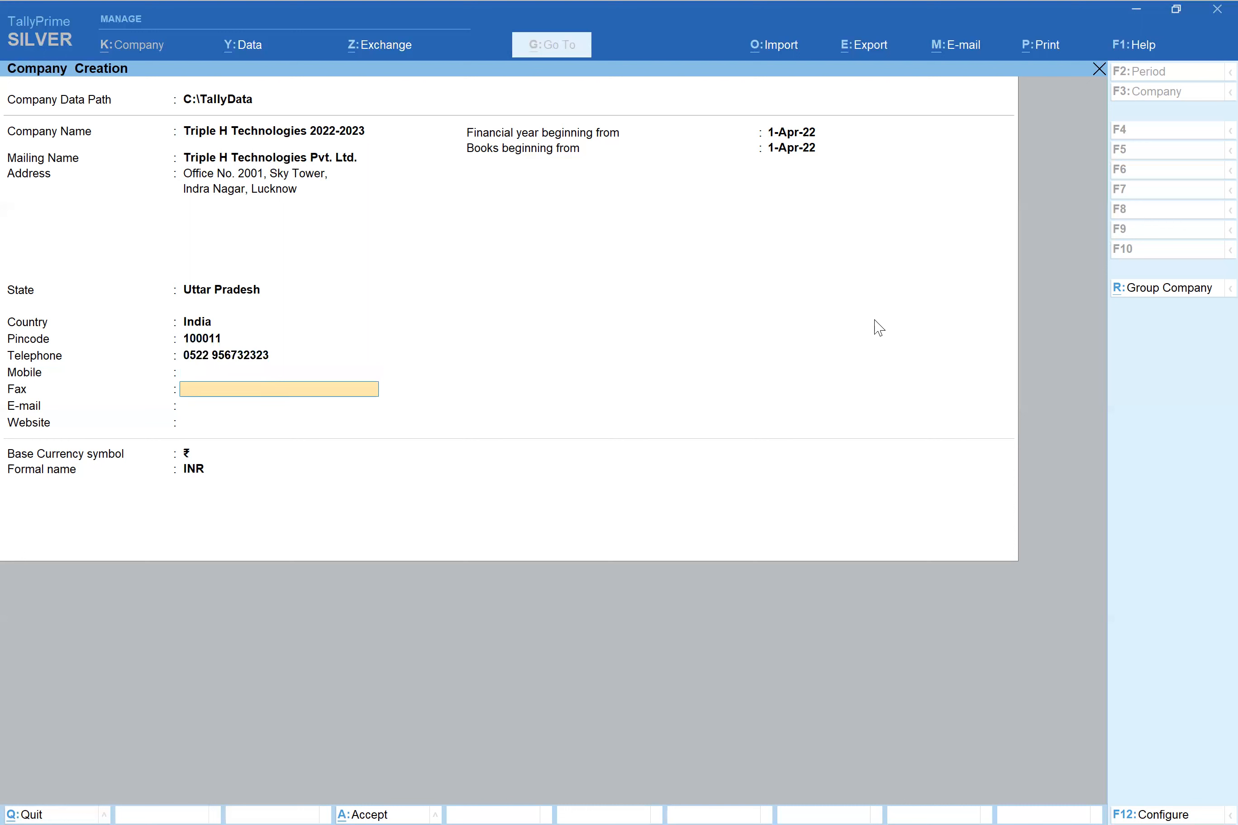
key("Return")
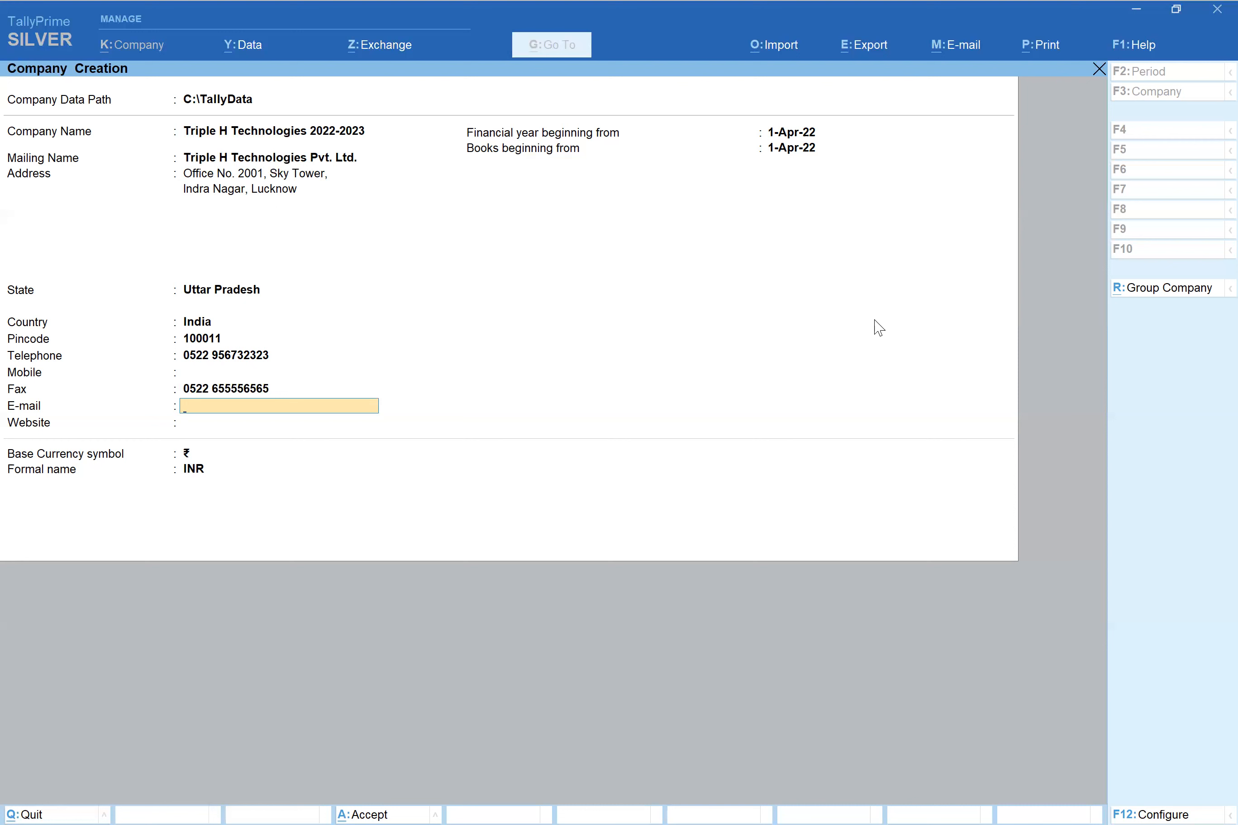
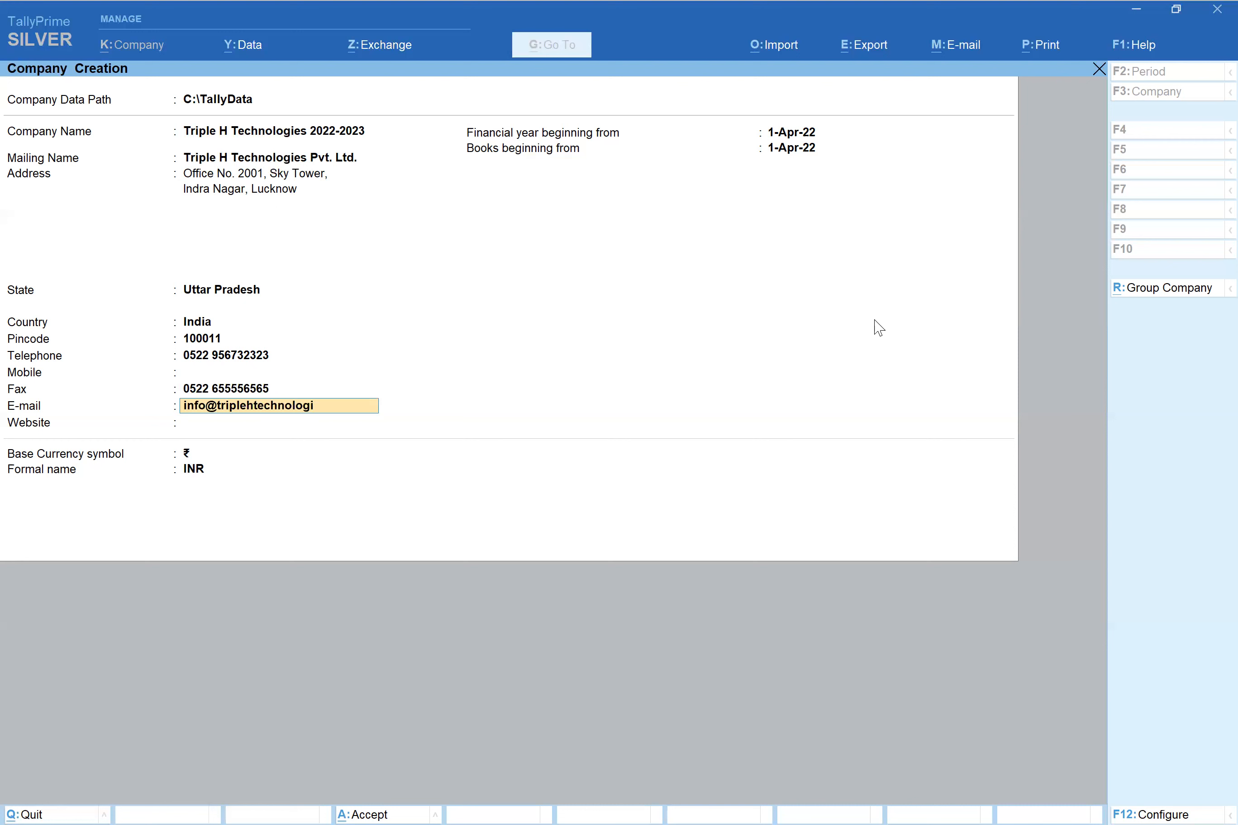
key("Return")
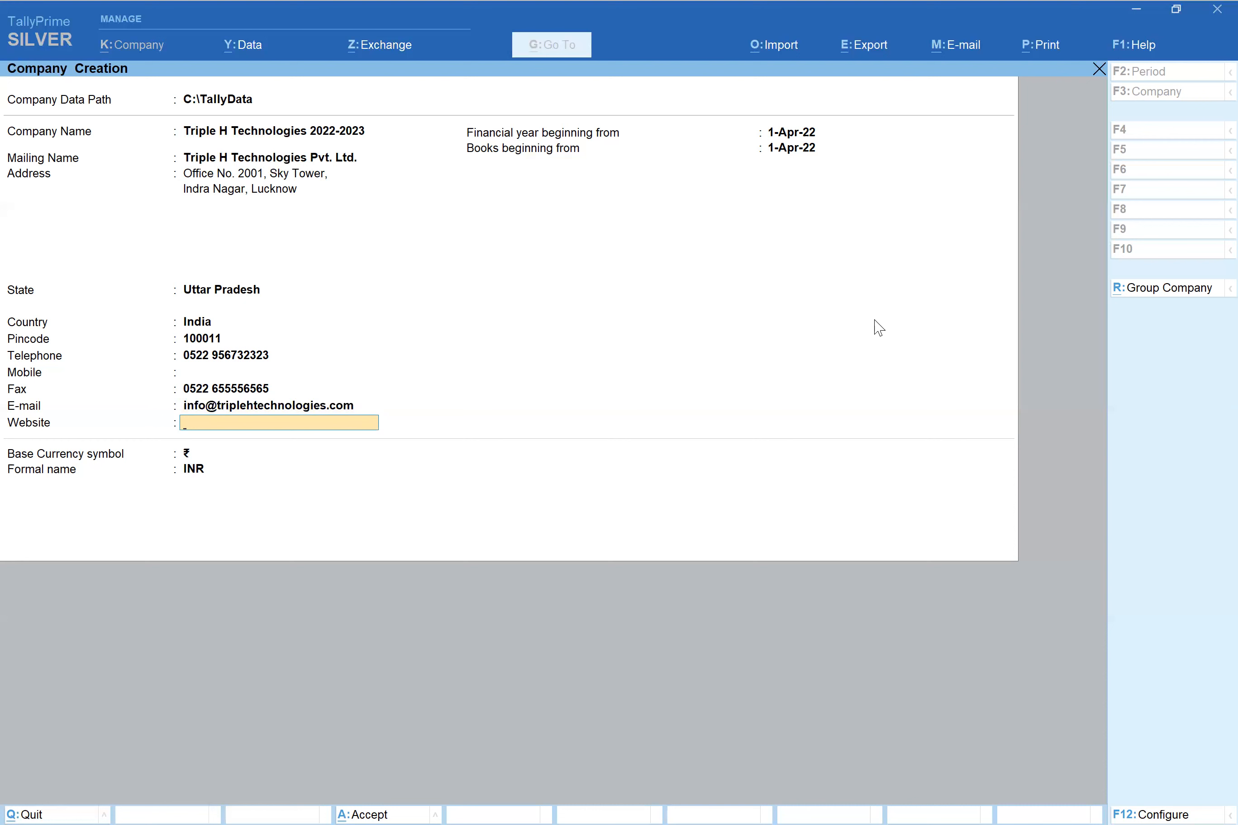
type("www.triplehtechnologie")
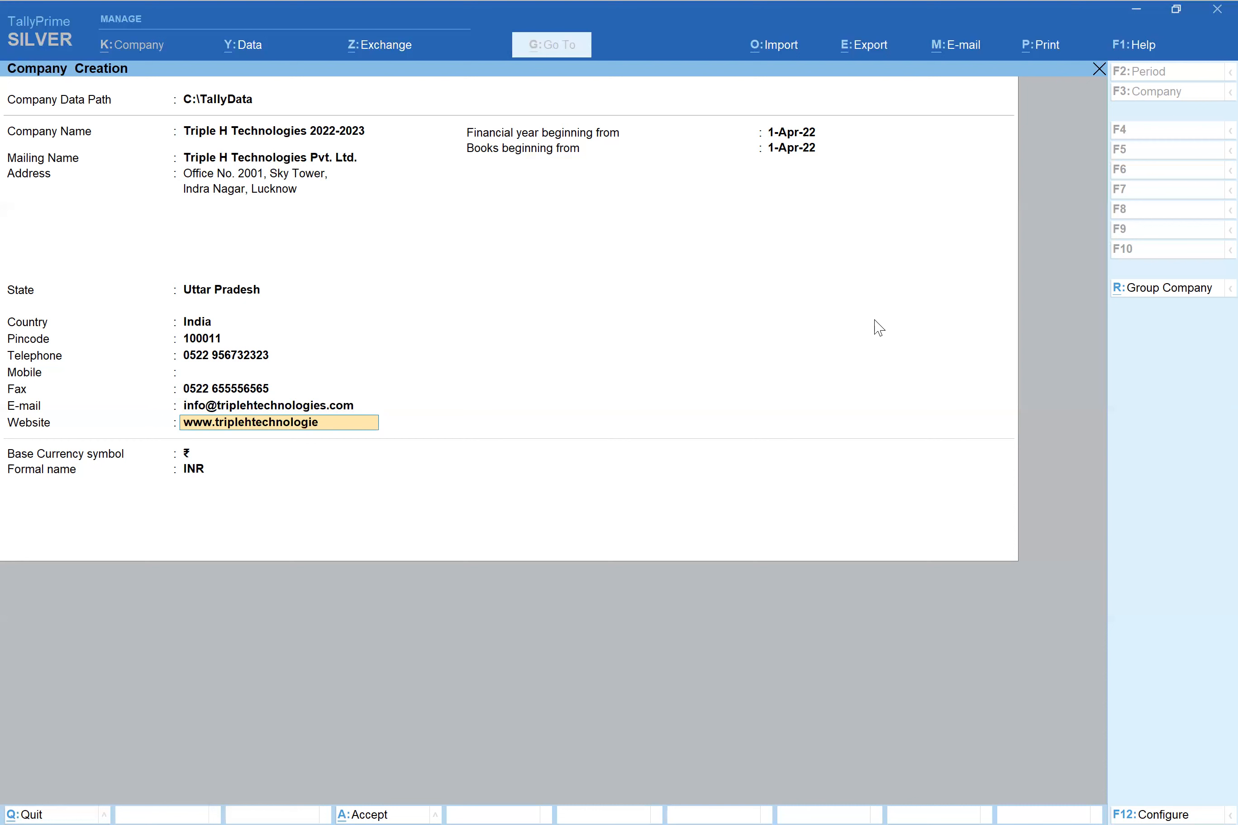
type("s.com")
key("Return")
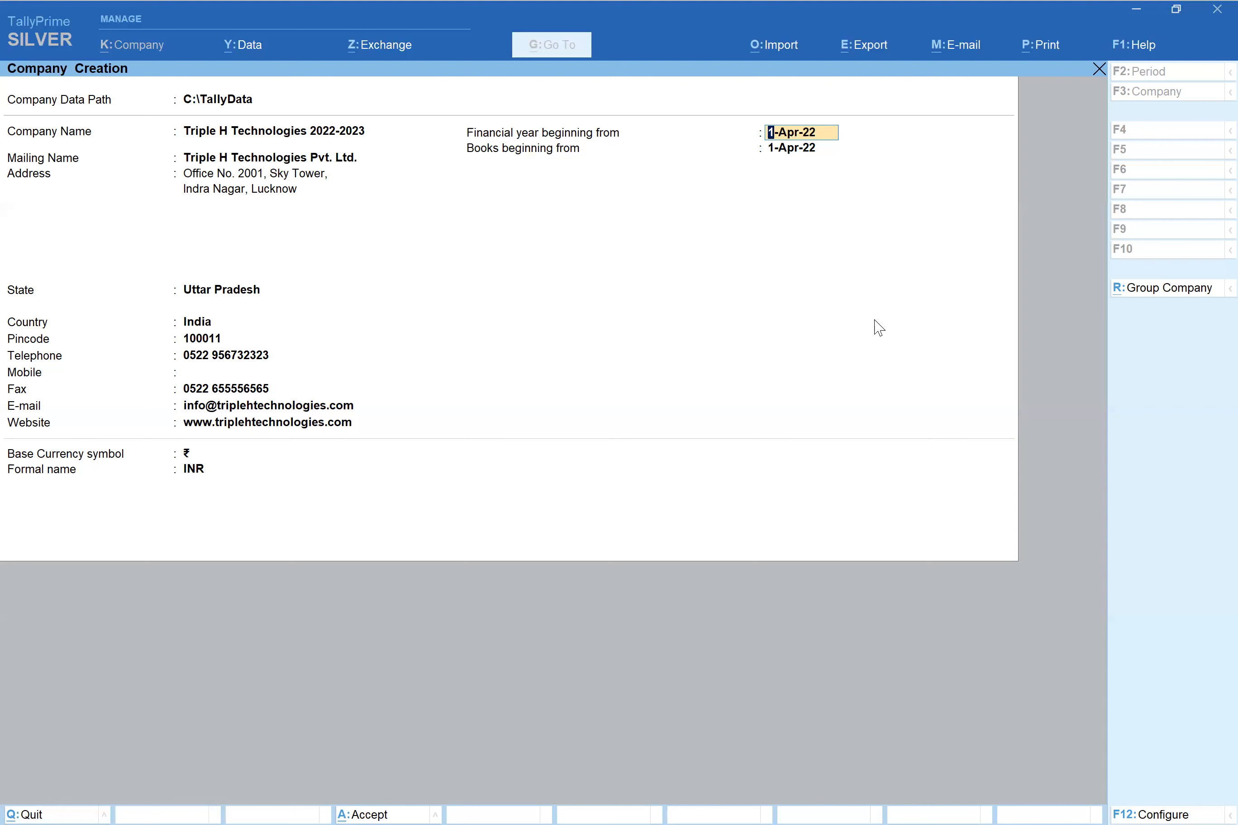
- Keep 1-Apr-22 as the financial year beginning date
key("Return")
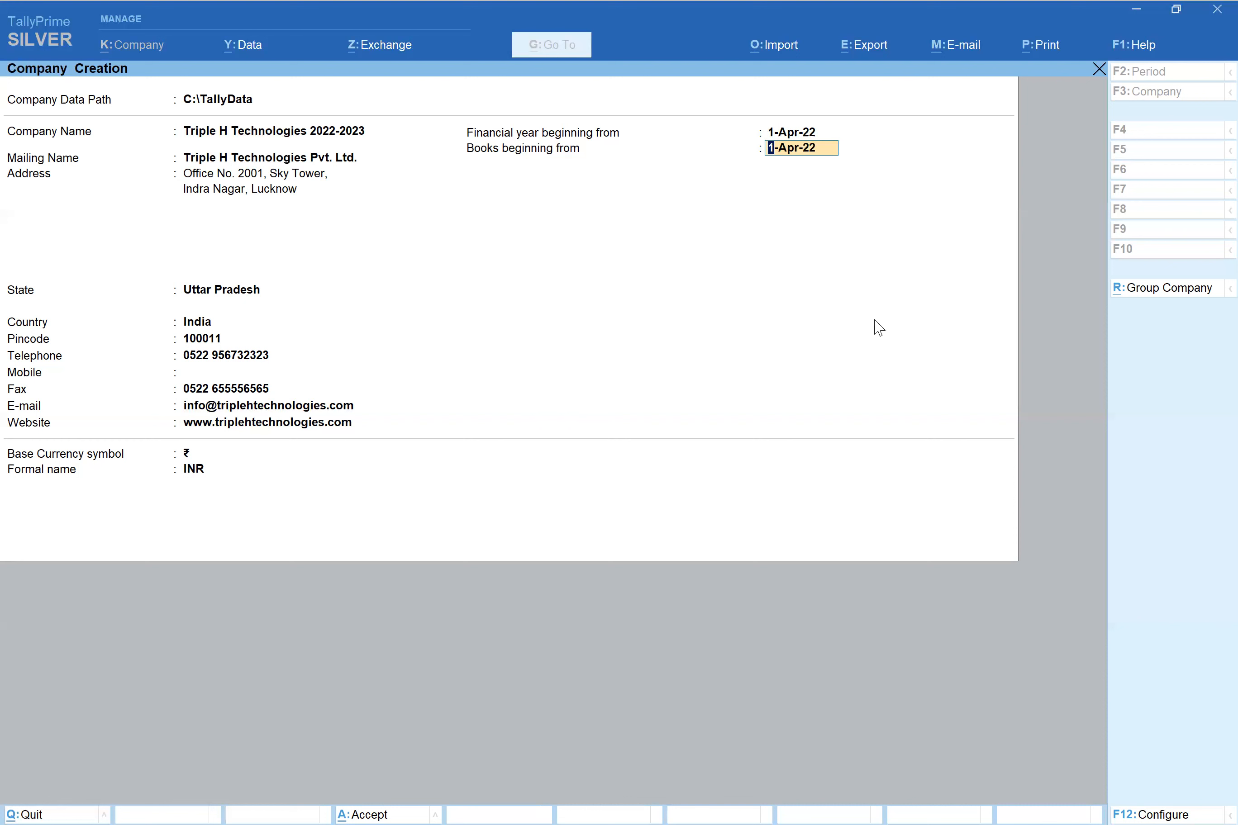
- Keep 1-Apr-22 as the books beginning date
key("Return")
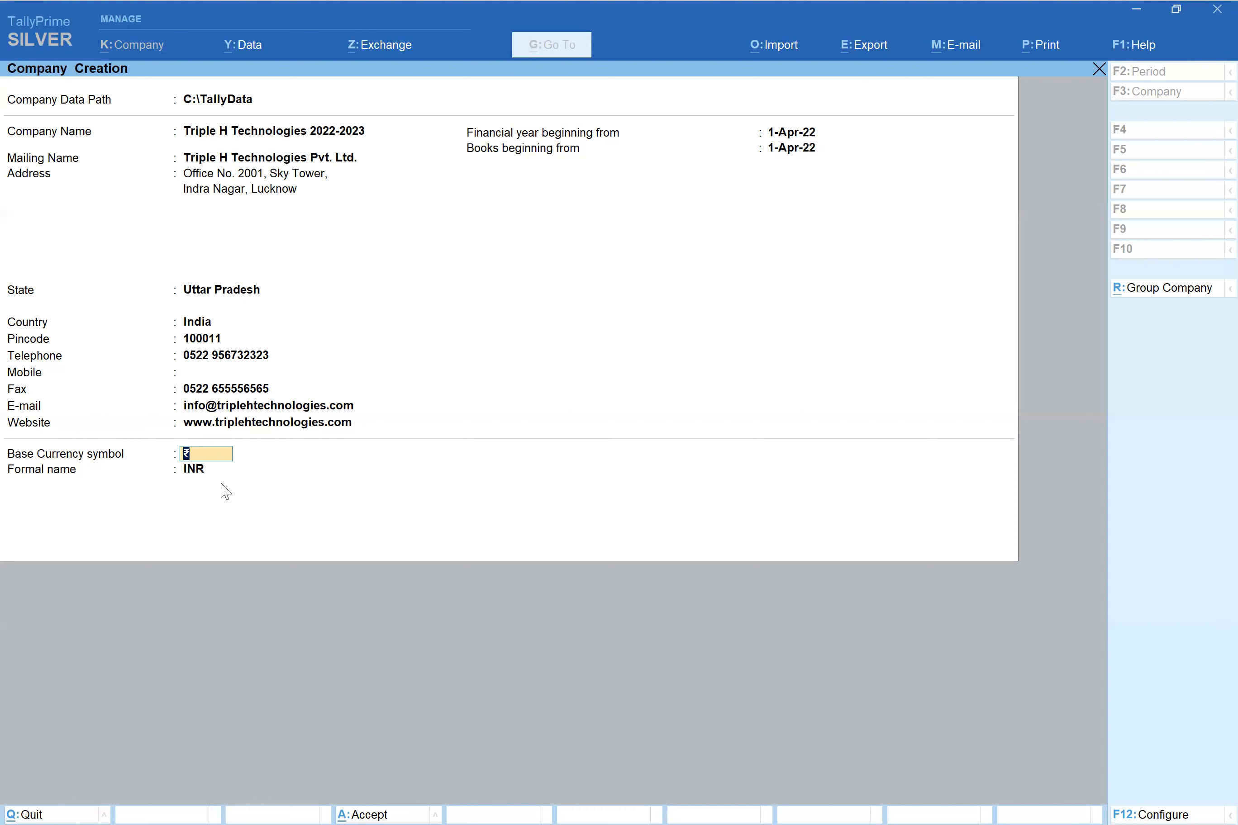
- Keep ₹ as the base currency symbol
key("Return")
key("Return")
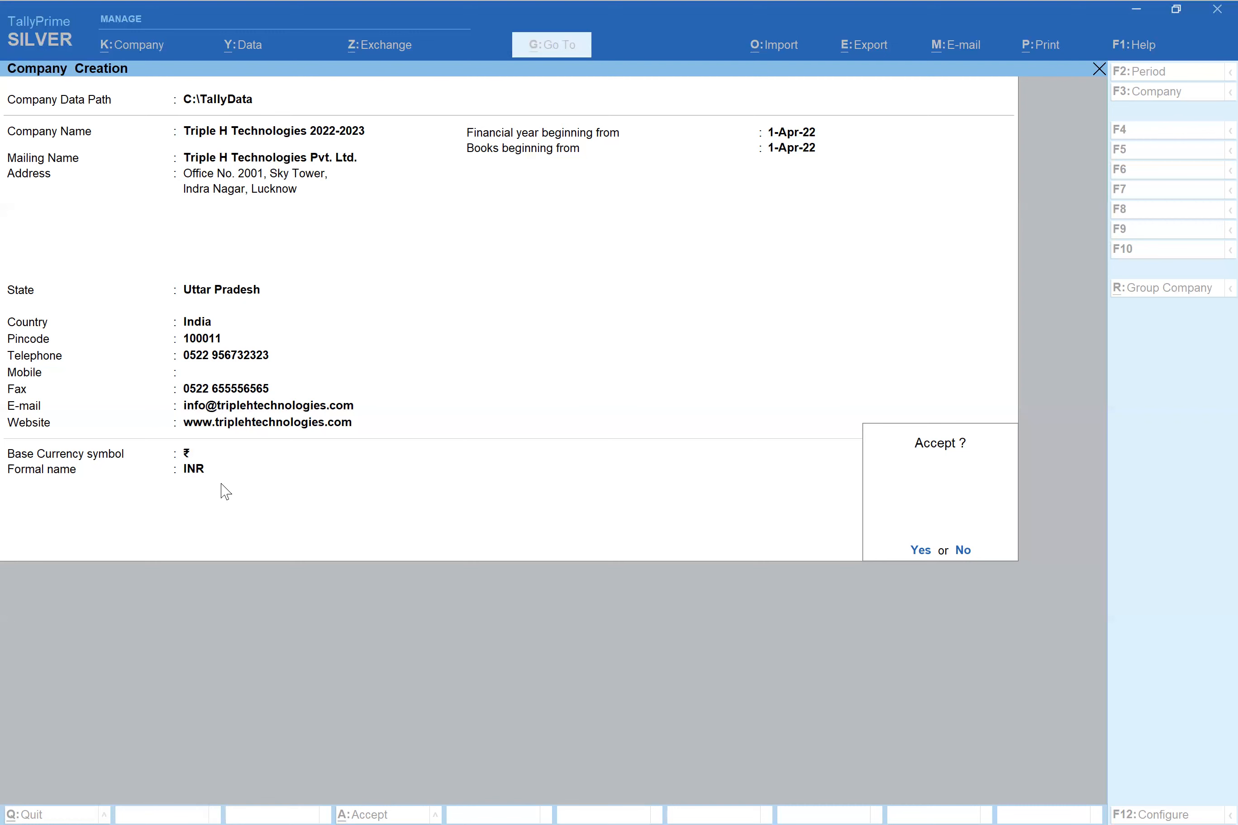
- Accept the details to create Triple H Technologies 2022-2023
key("Return")
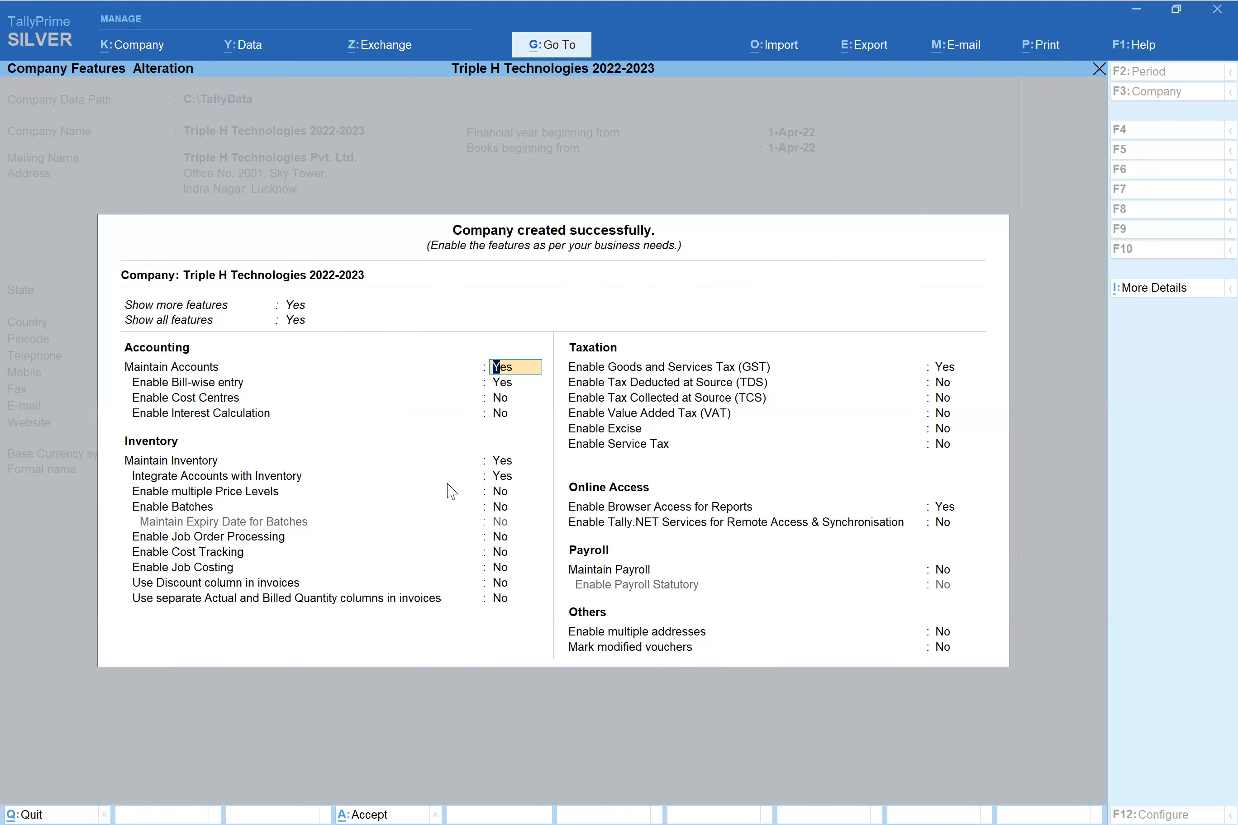
- Leave the bill-wise, cost centre, inventory, batch and job costing options unchanged up to GST
key("Return")
key("Return")
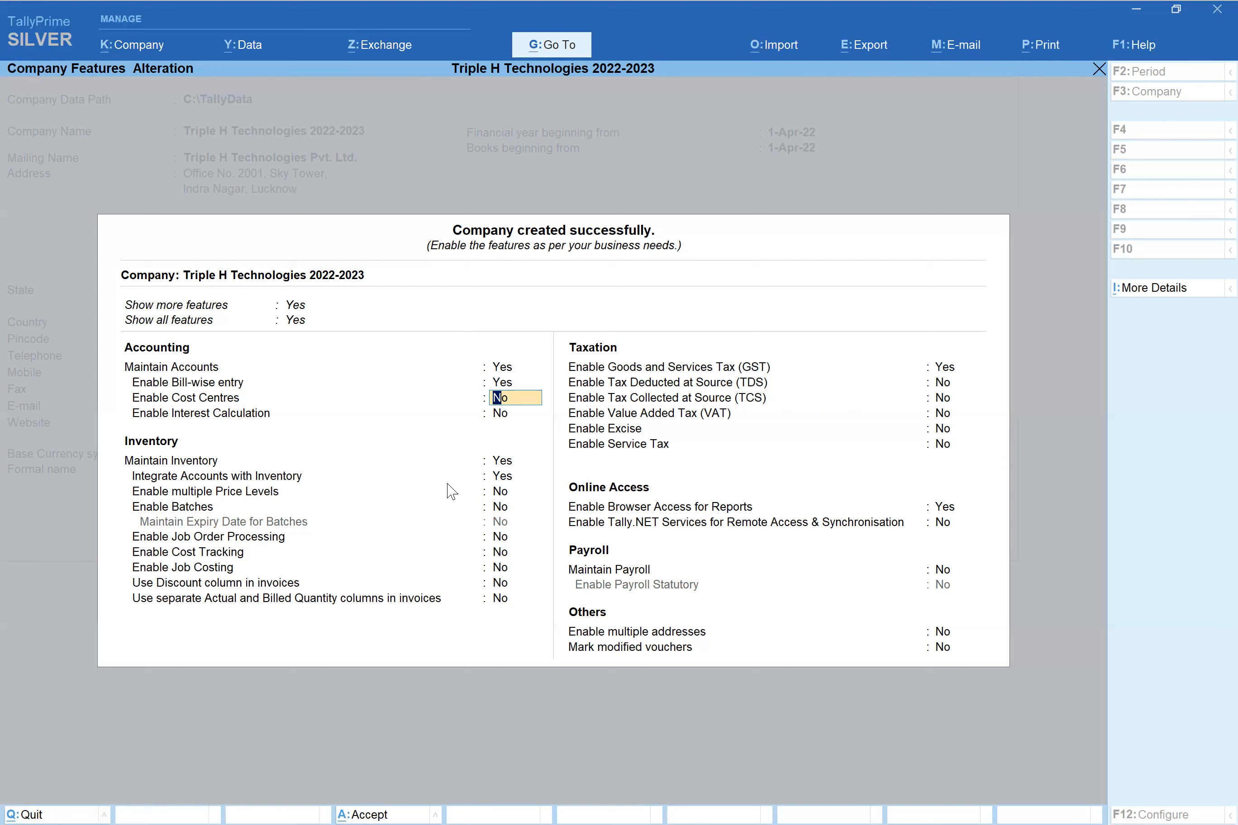
key("Return")
key("Return")
key("Return")
key("Return")
key("Return")
key("Return")
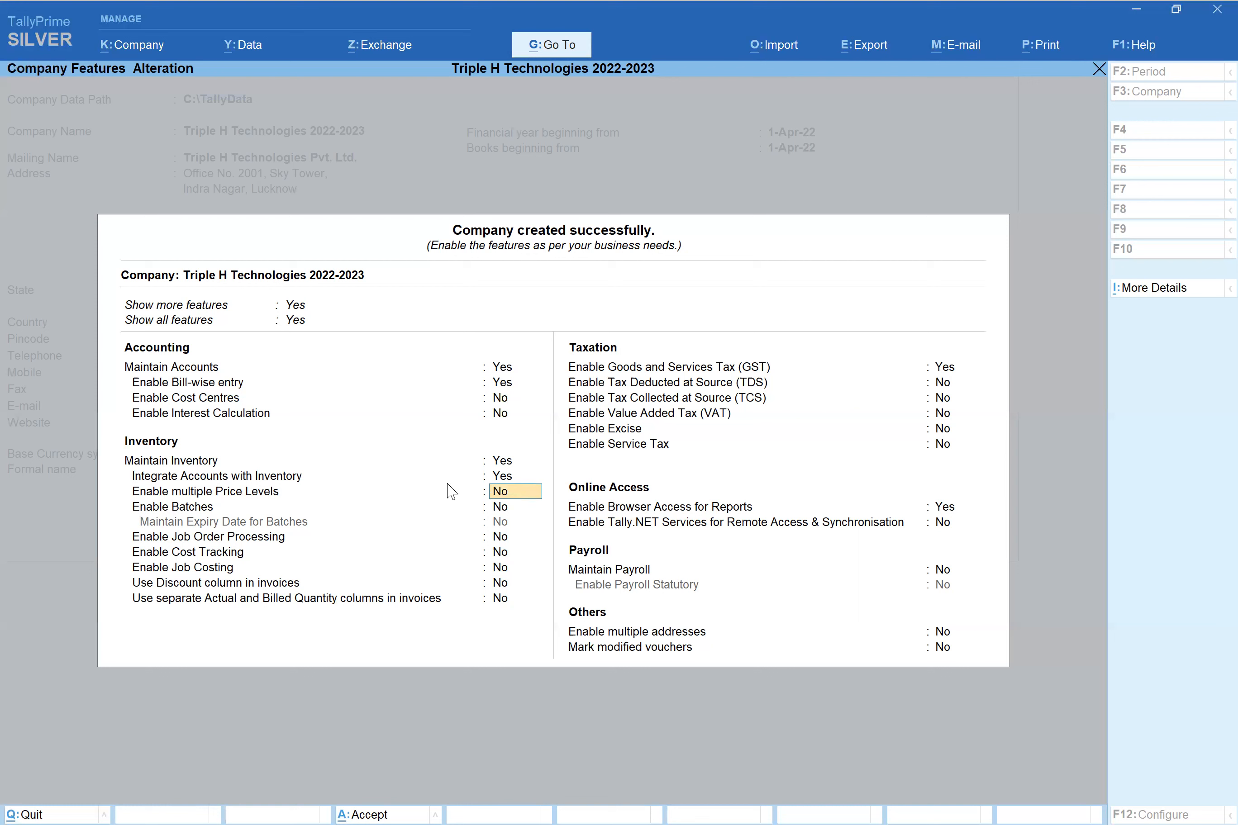
key("Return")
key("Return")
key("Return")
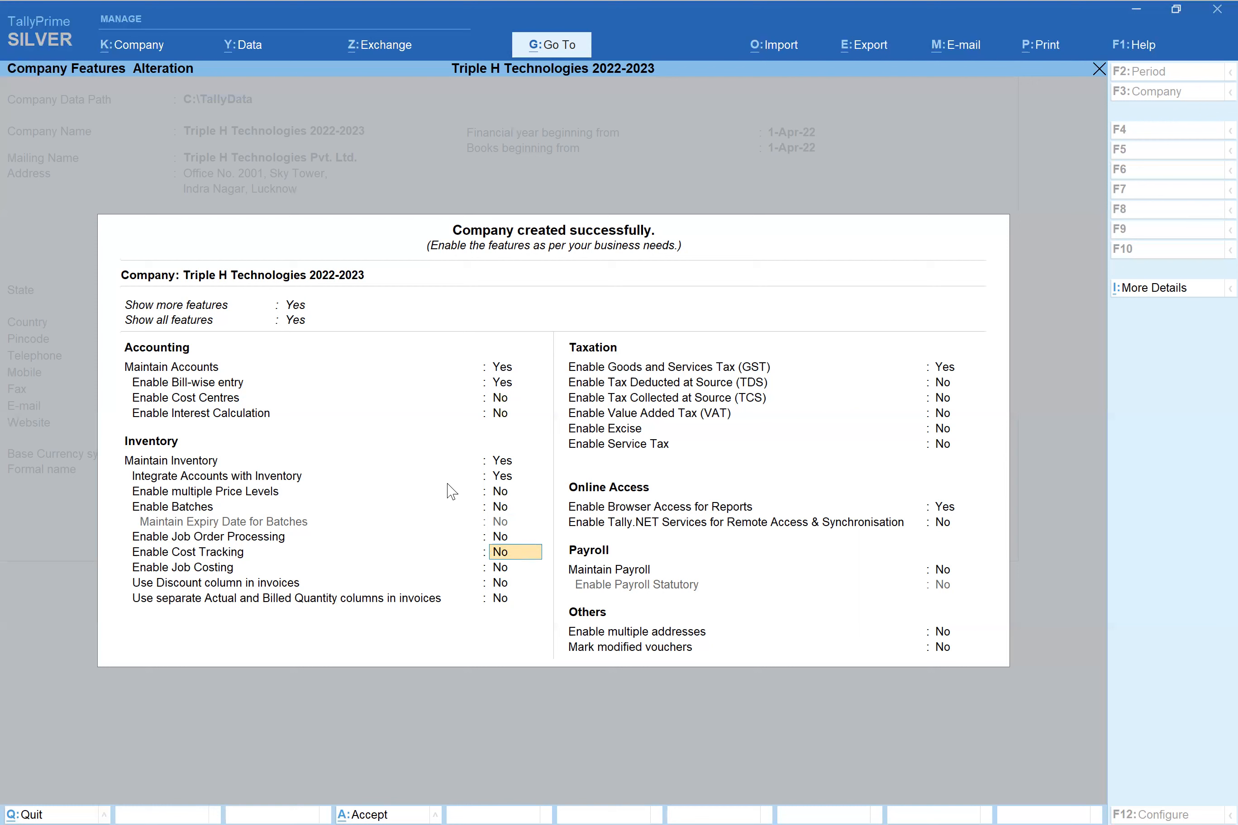
key("Return")
key("Return")
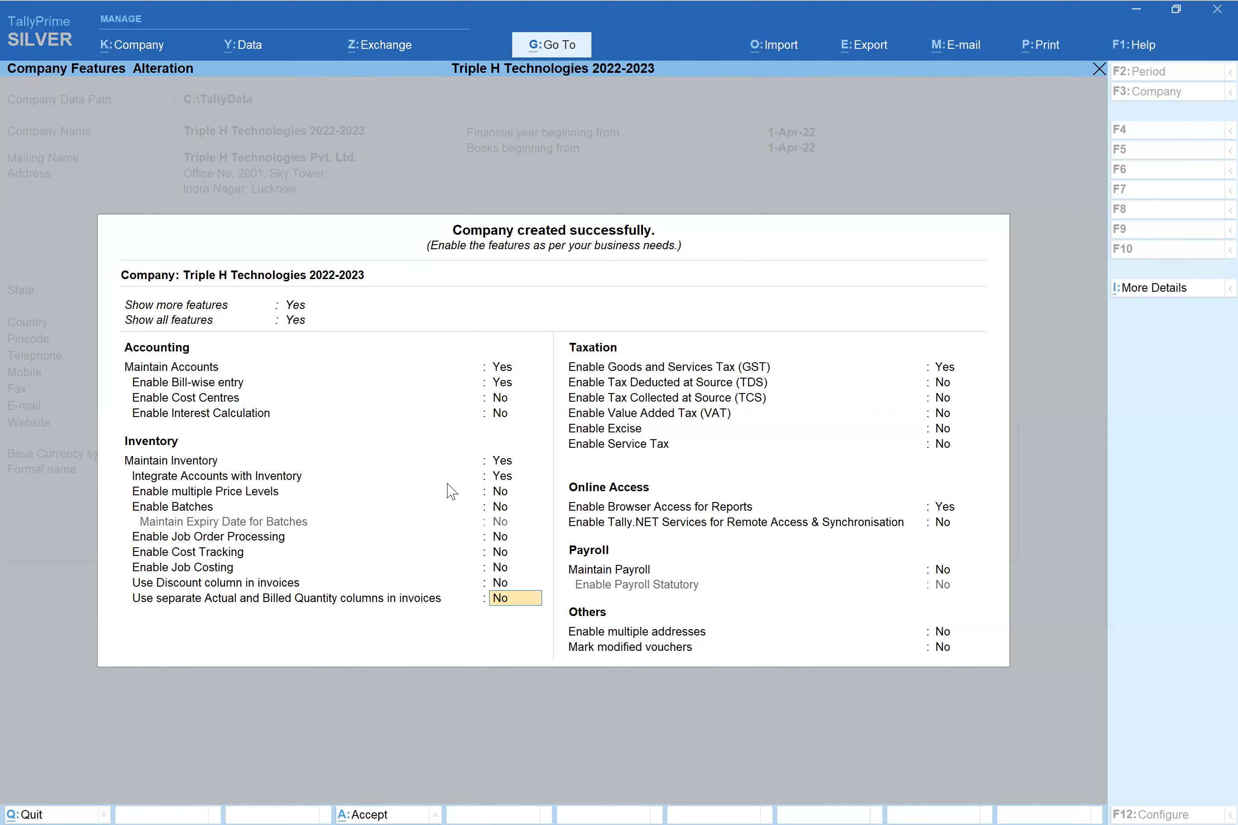
key("Return")
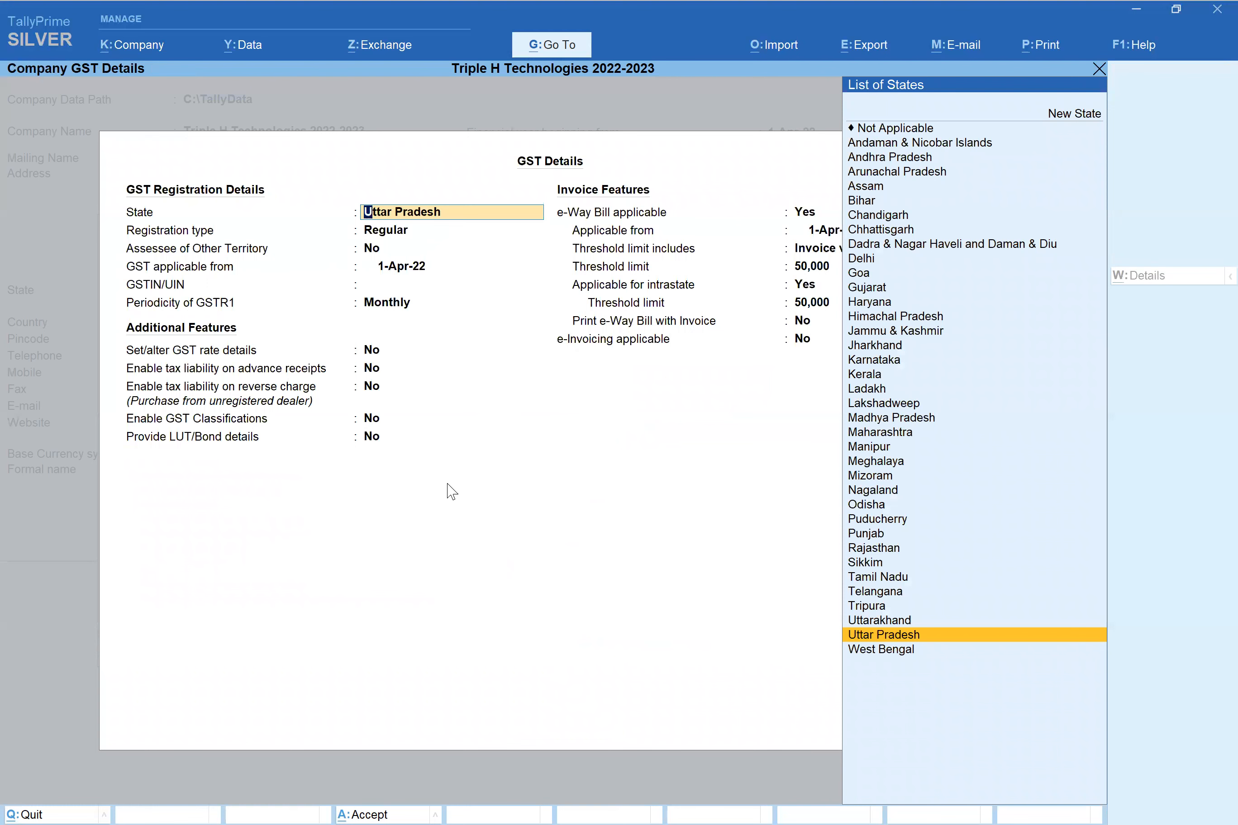
- Set GST state to Uttar Pradesh with Regular registration and accept the GST details
key("Return")
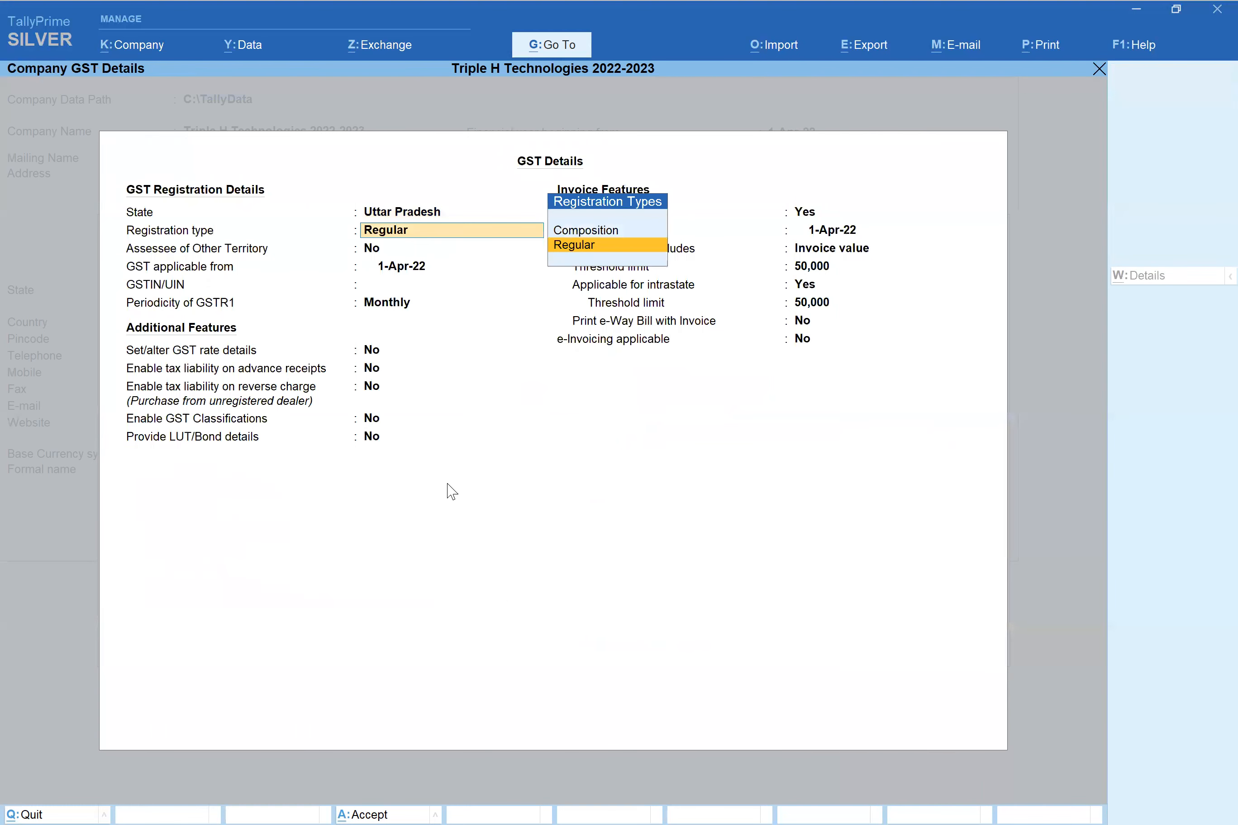
key("BackSpace")
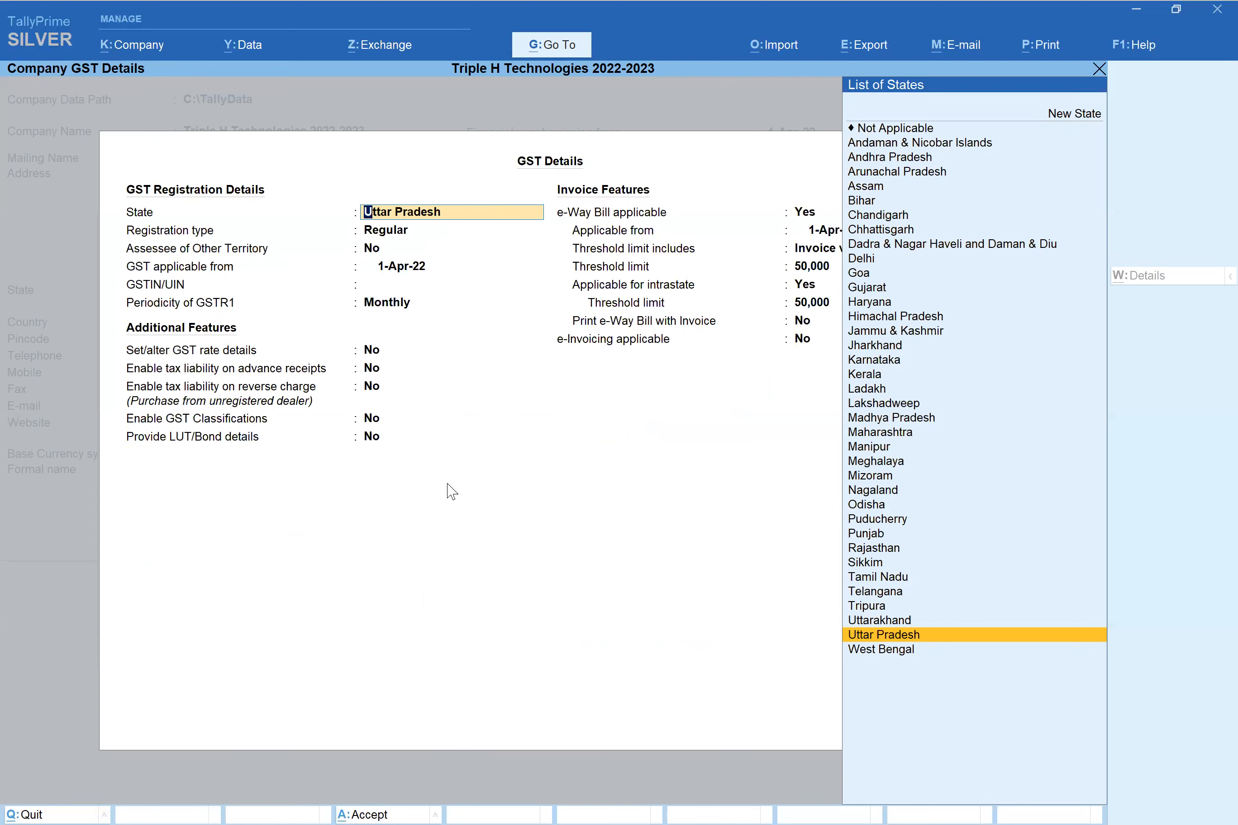
key("Return")
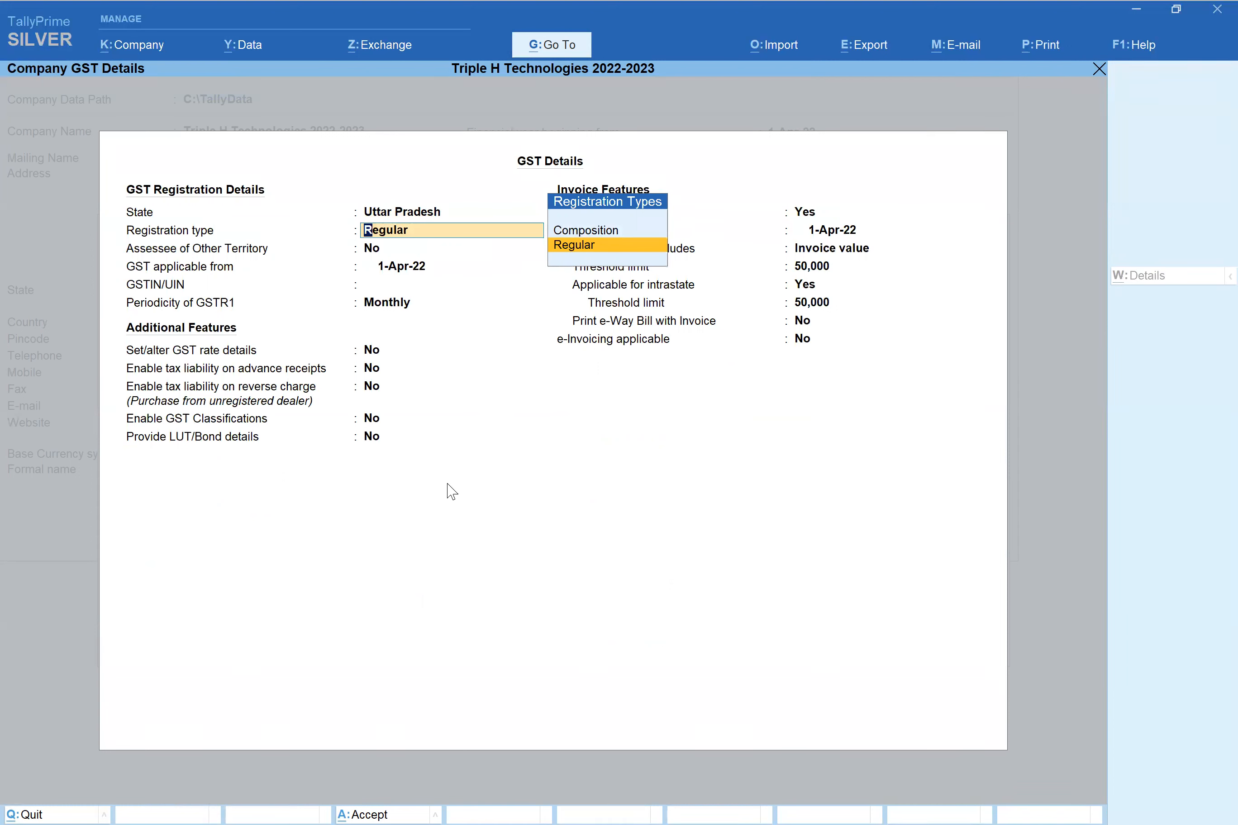
key("Return")
key("Return")
key("Return")
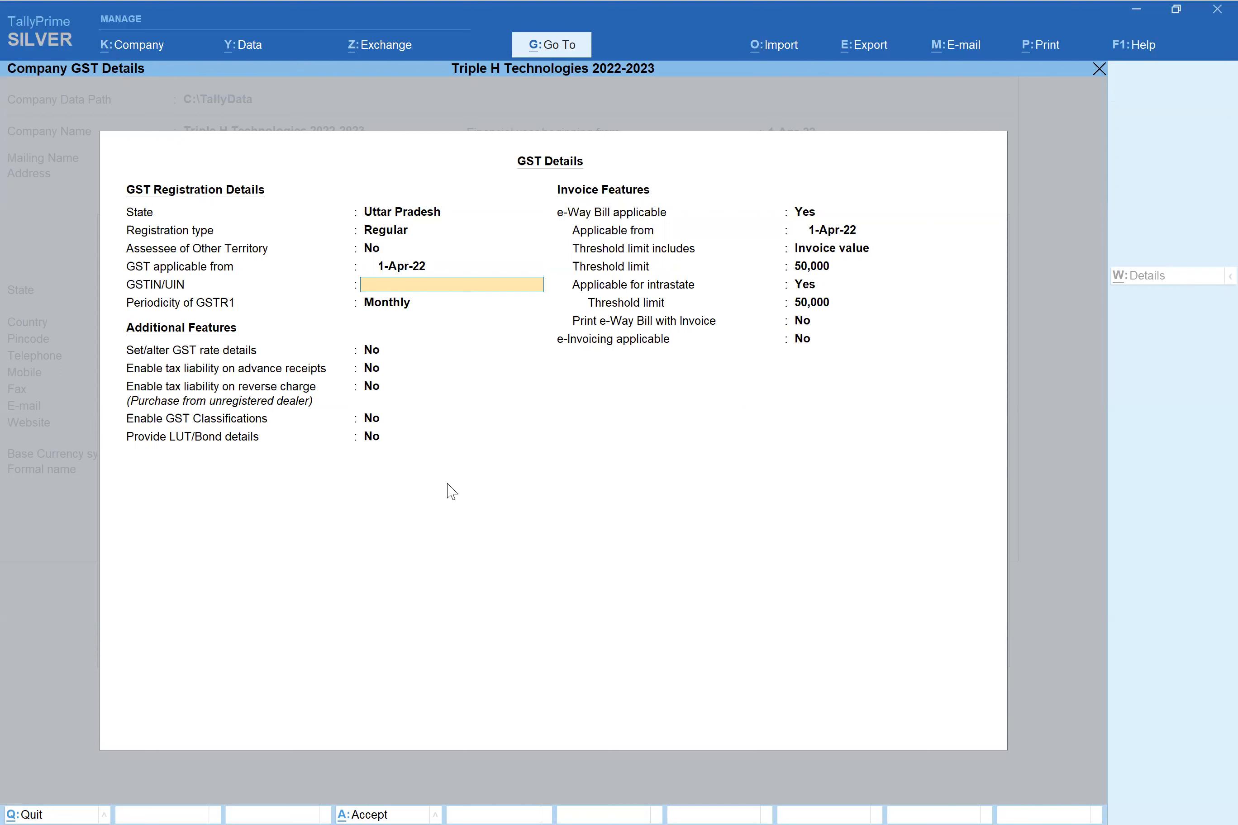
key("ctrl+a")
- Keep the remaining taxation feature settings and answer Yes to save the company features
key("Return")
key("Return")
key("Return")
key("Return")
key("Return")
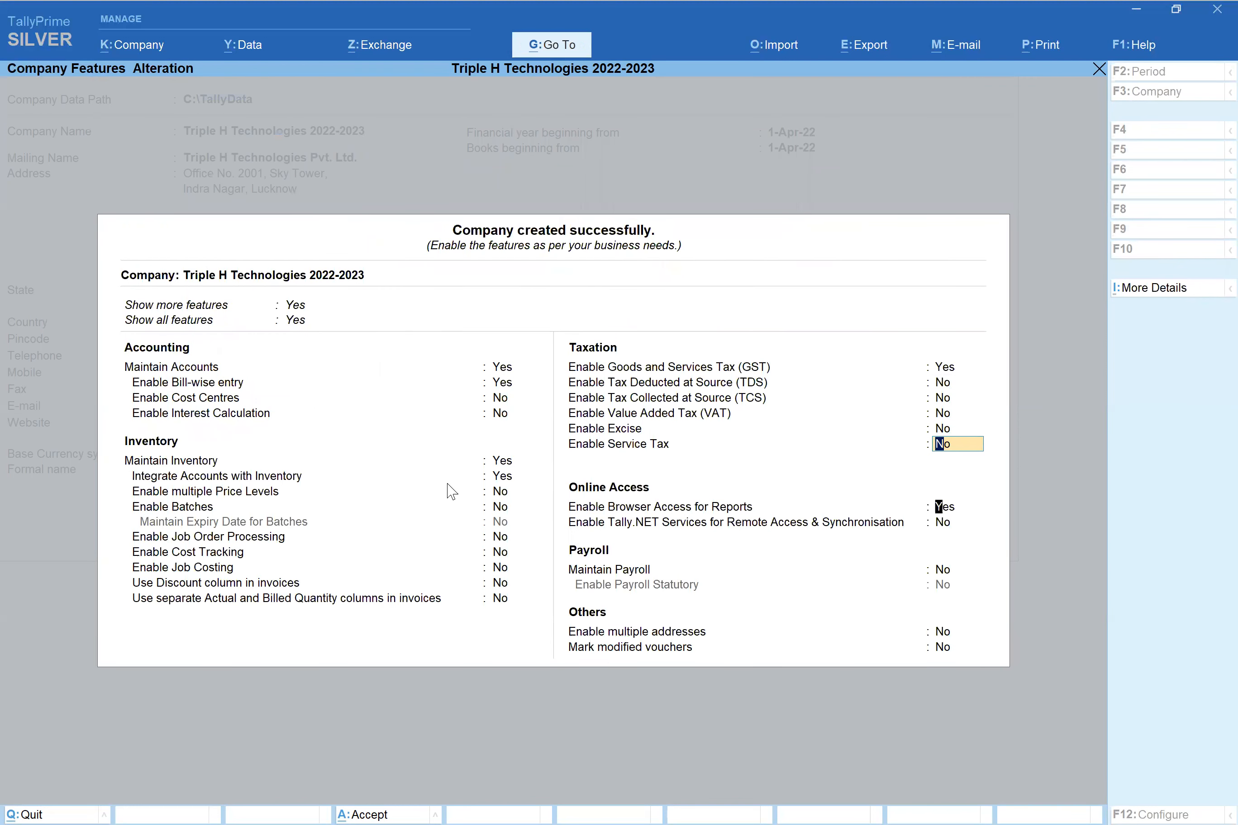
key("Return")
key("Return")
key("Return")
key("Return")
key("Return")
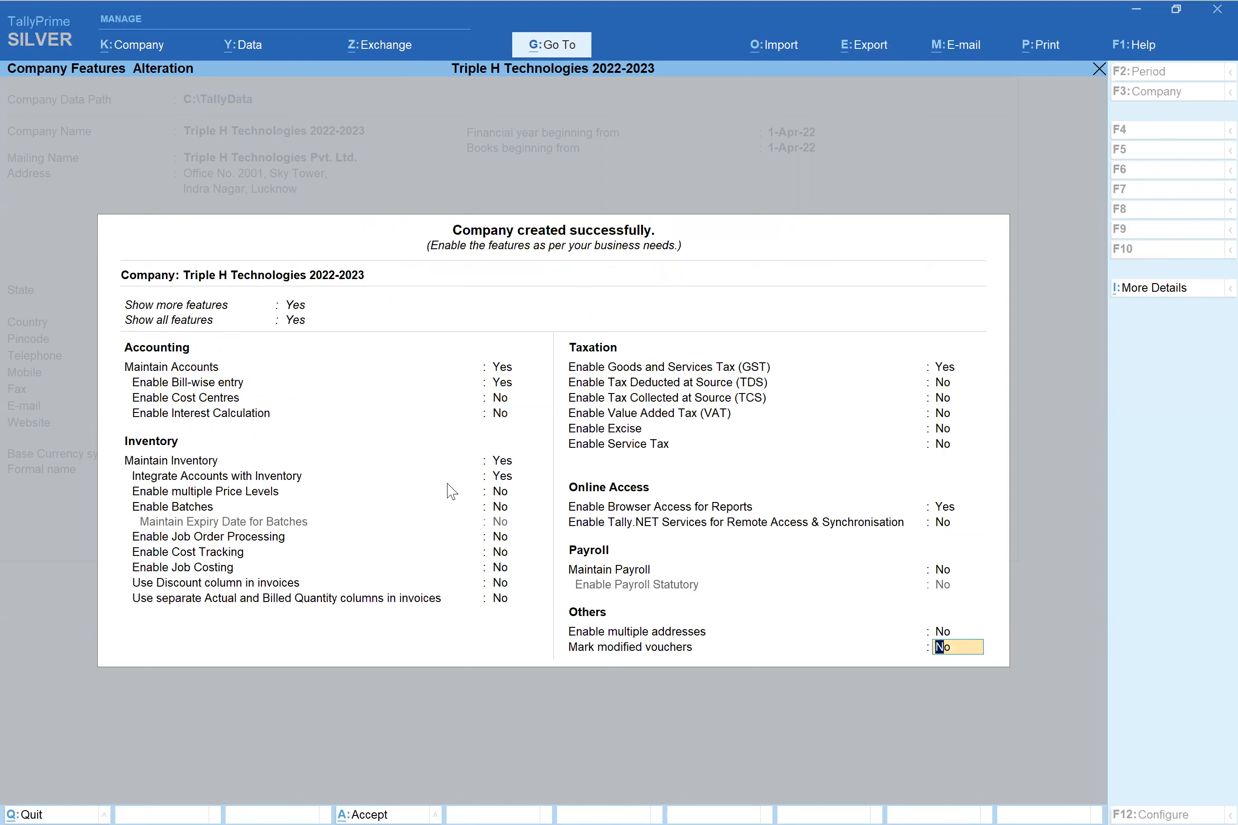
key("Return")
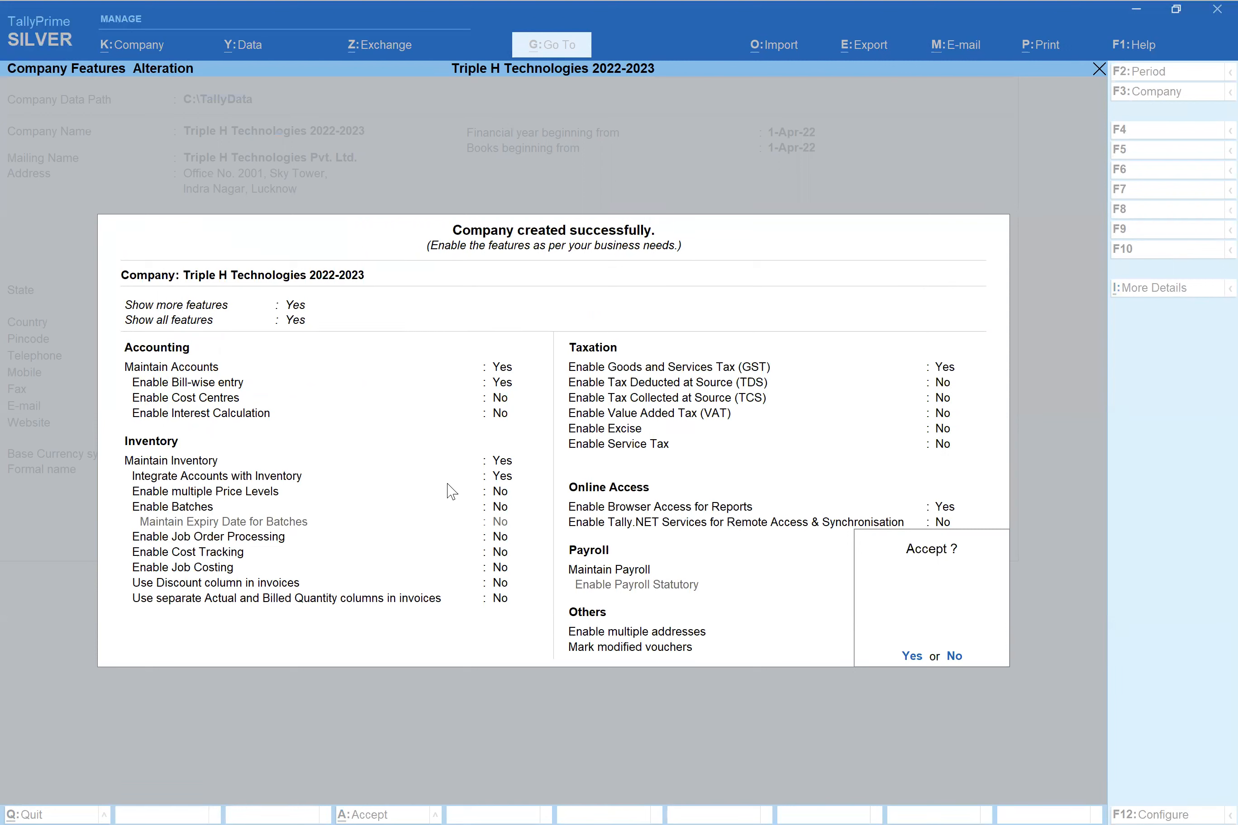
key("y")
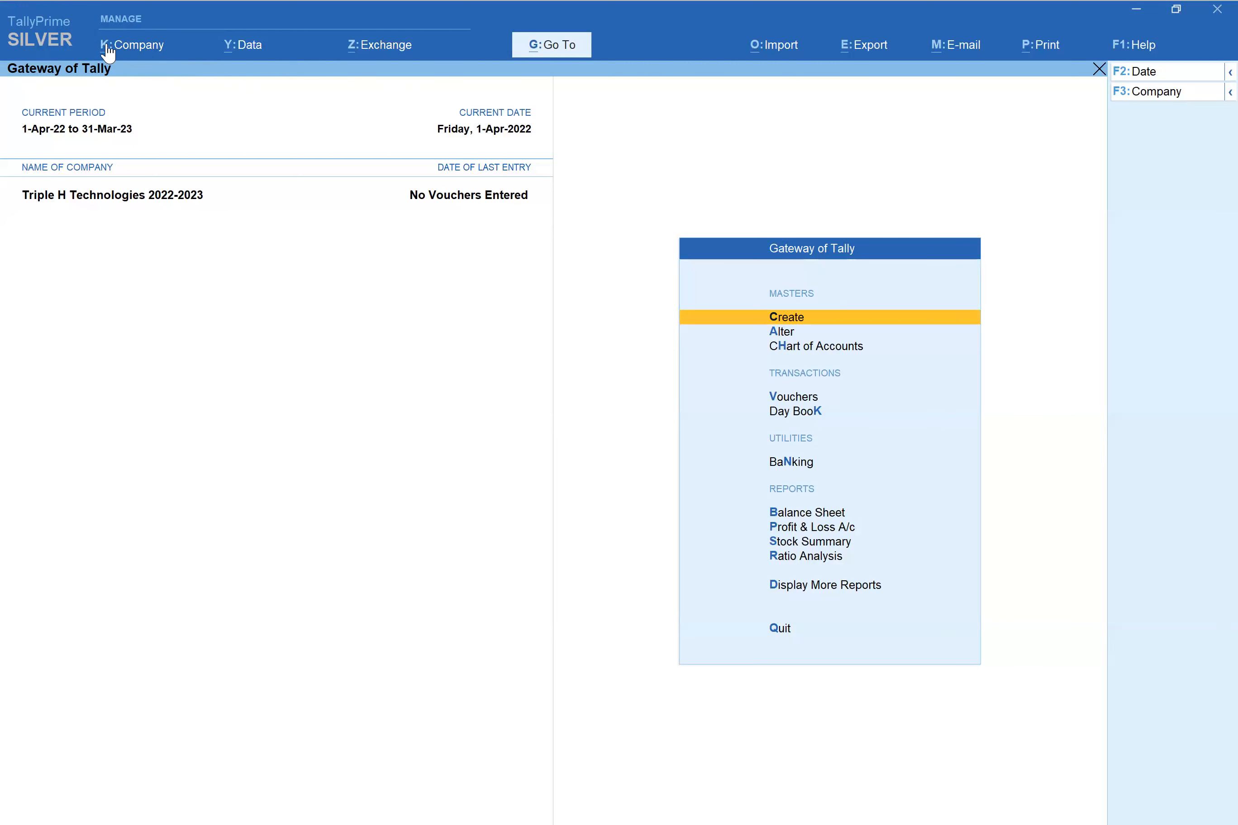
- Open the K: Company menu from the top bar over the Gateway of Tally
left_click(137, 54)
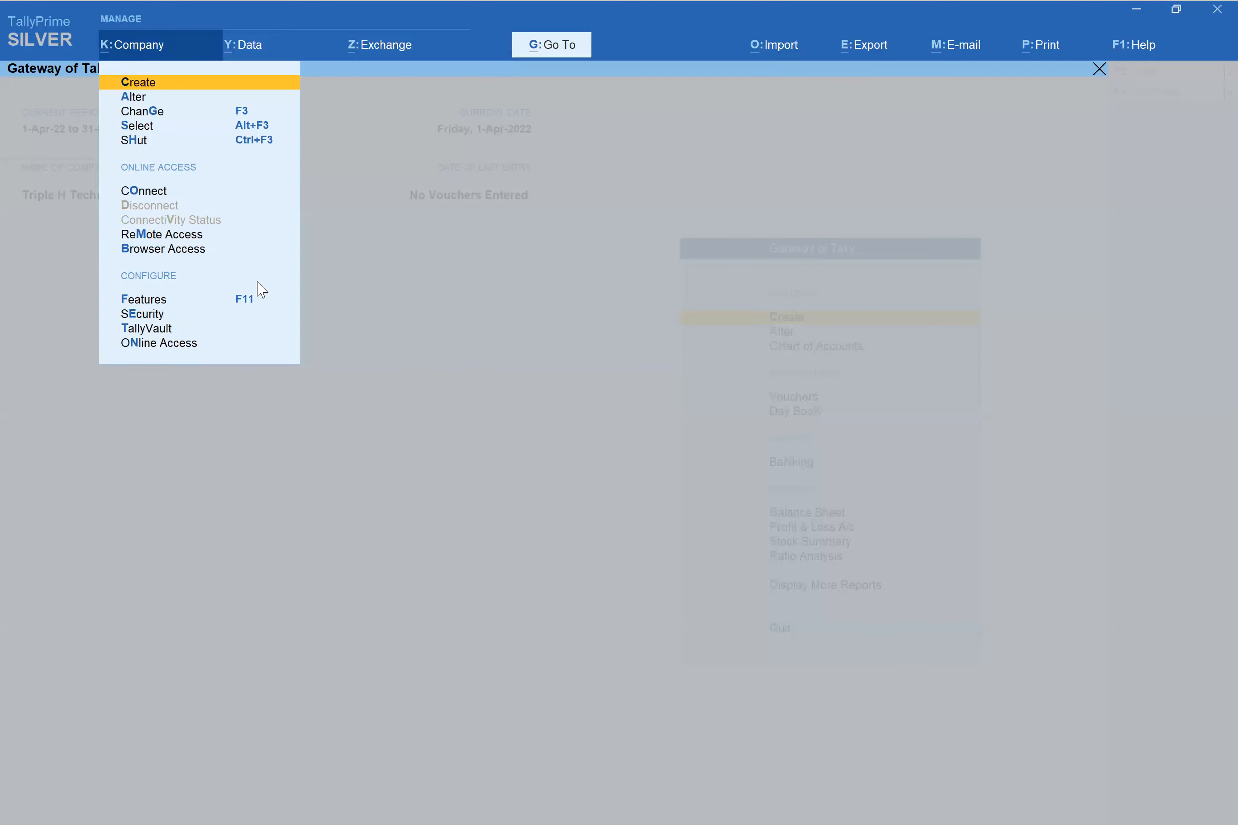
key("Down")
key("Down")
key("Down")
key("Down")
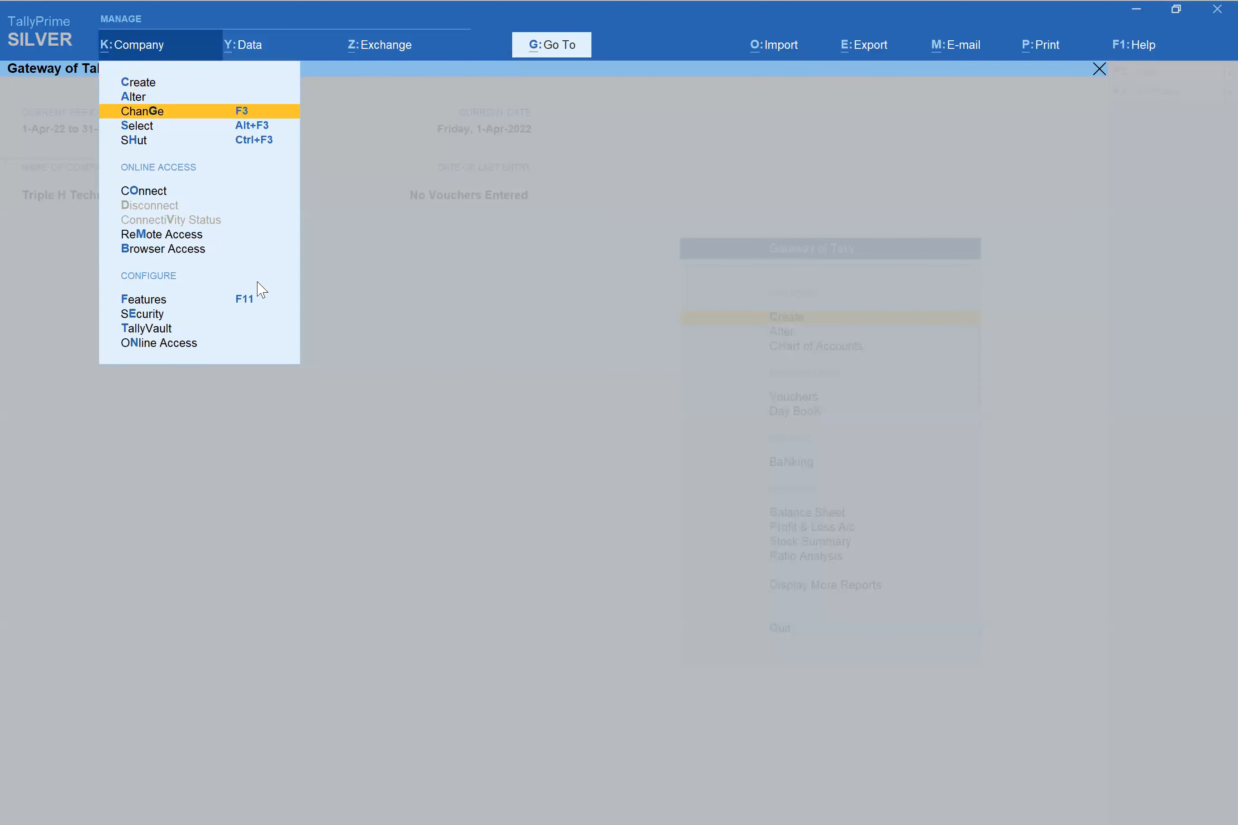
key("Down")
key("Down")
key("Down")
key("Down")
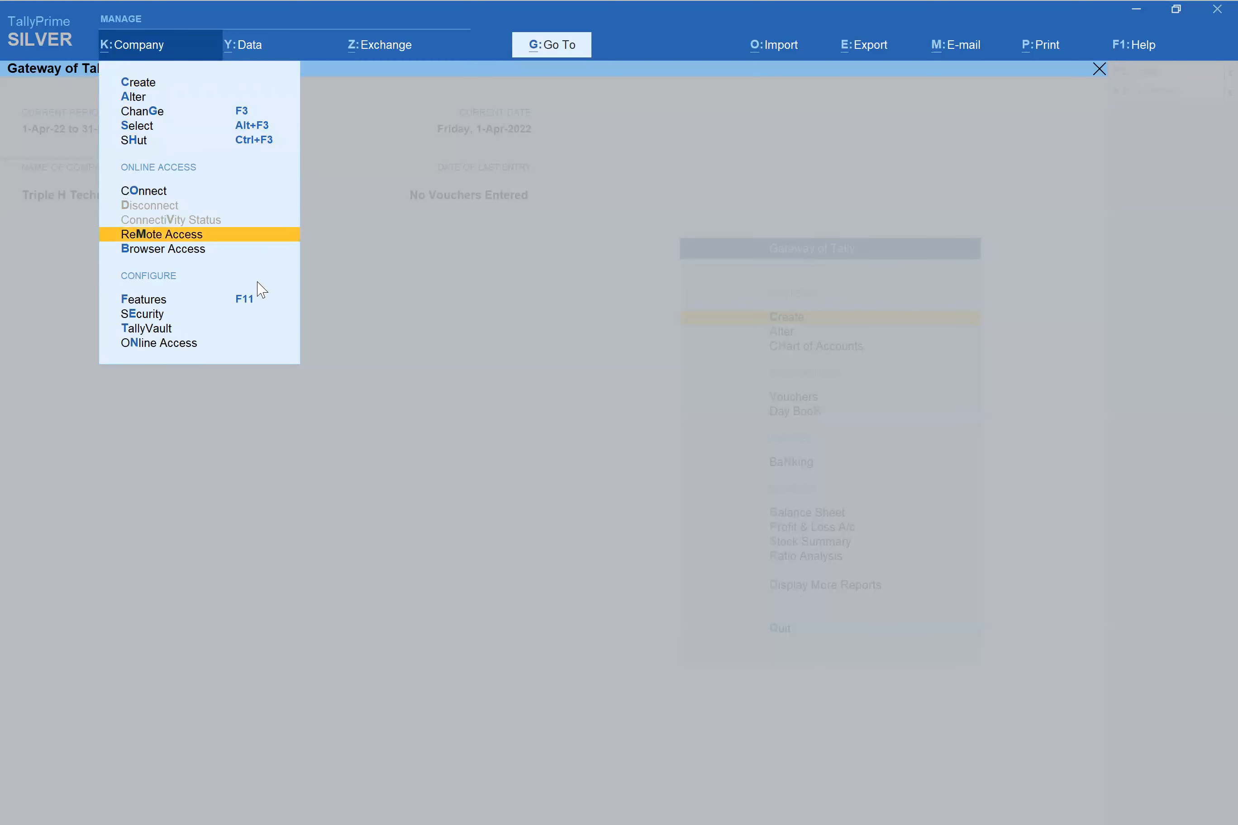
key("Down")
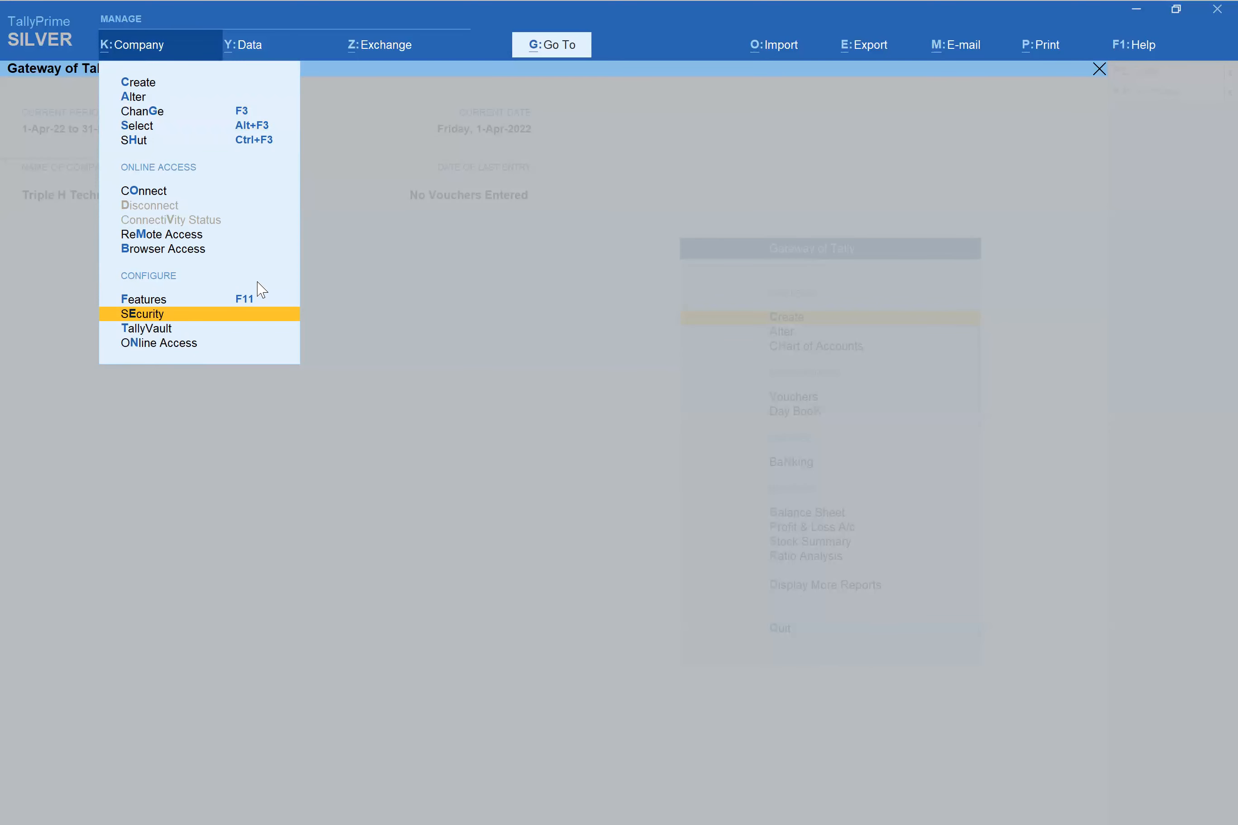
- Open Security and User Access and enter y for Control User Access to Company Data
key("Return")
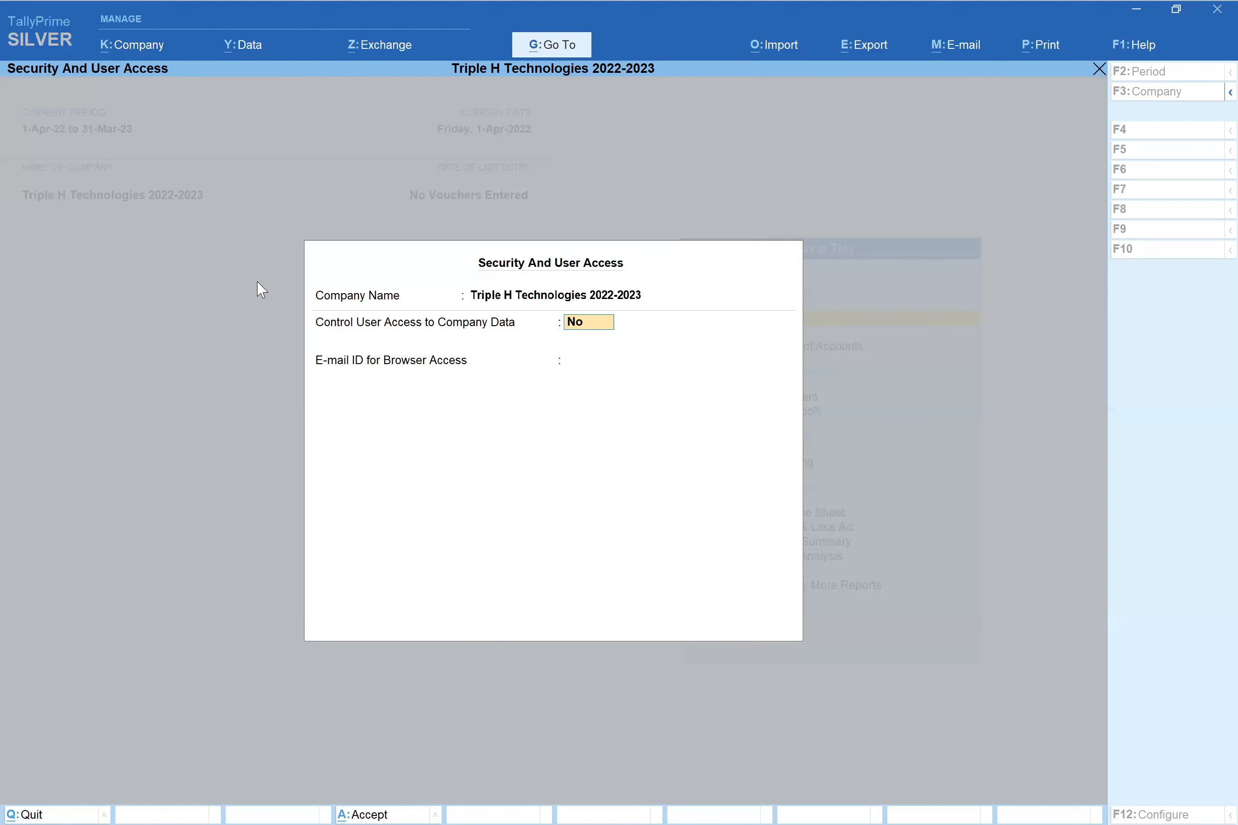
type("y")
- Accept Yes for user access control and enter admin as the administrator username
key("Return")
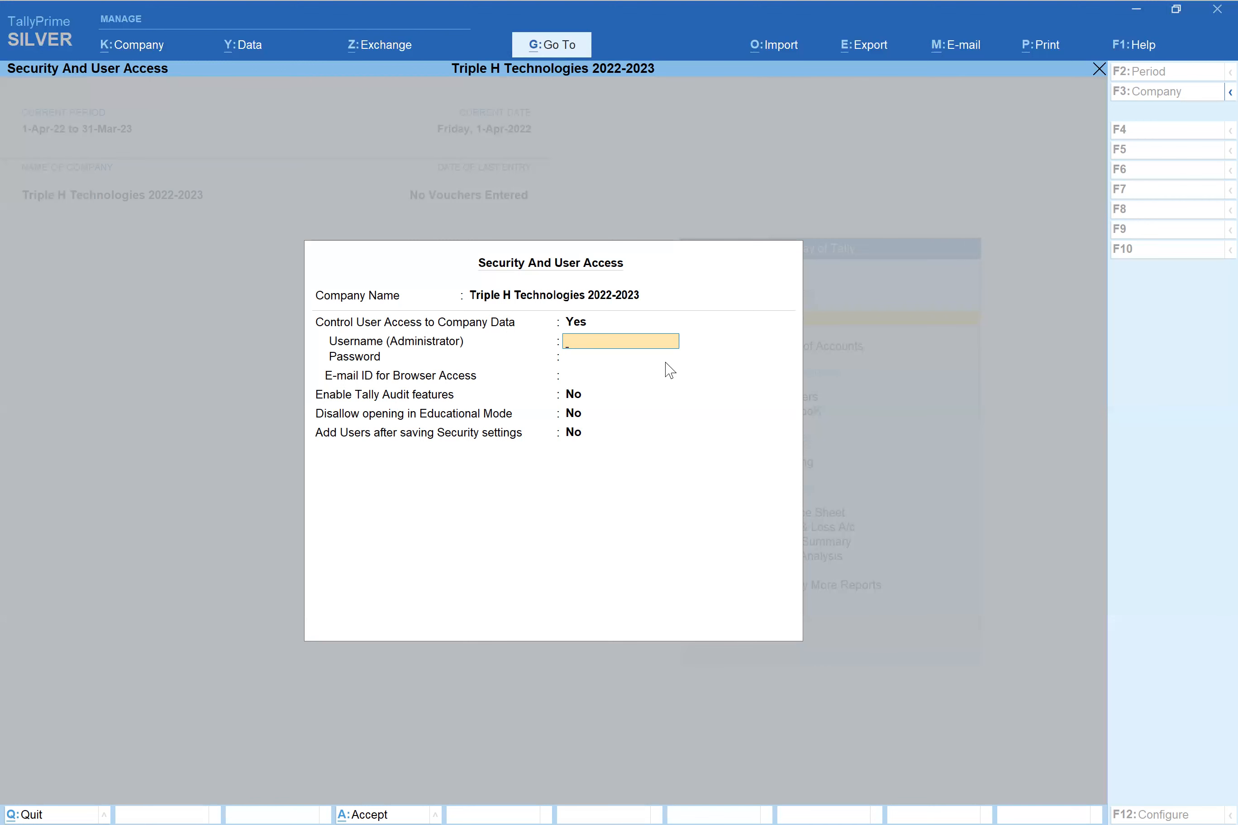
type("admin")
- Confirm username admin, then enter and re-enter the administrator password
key("Return")
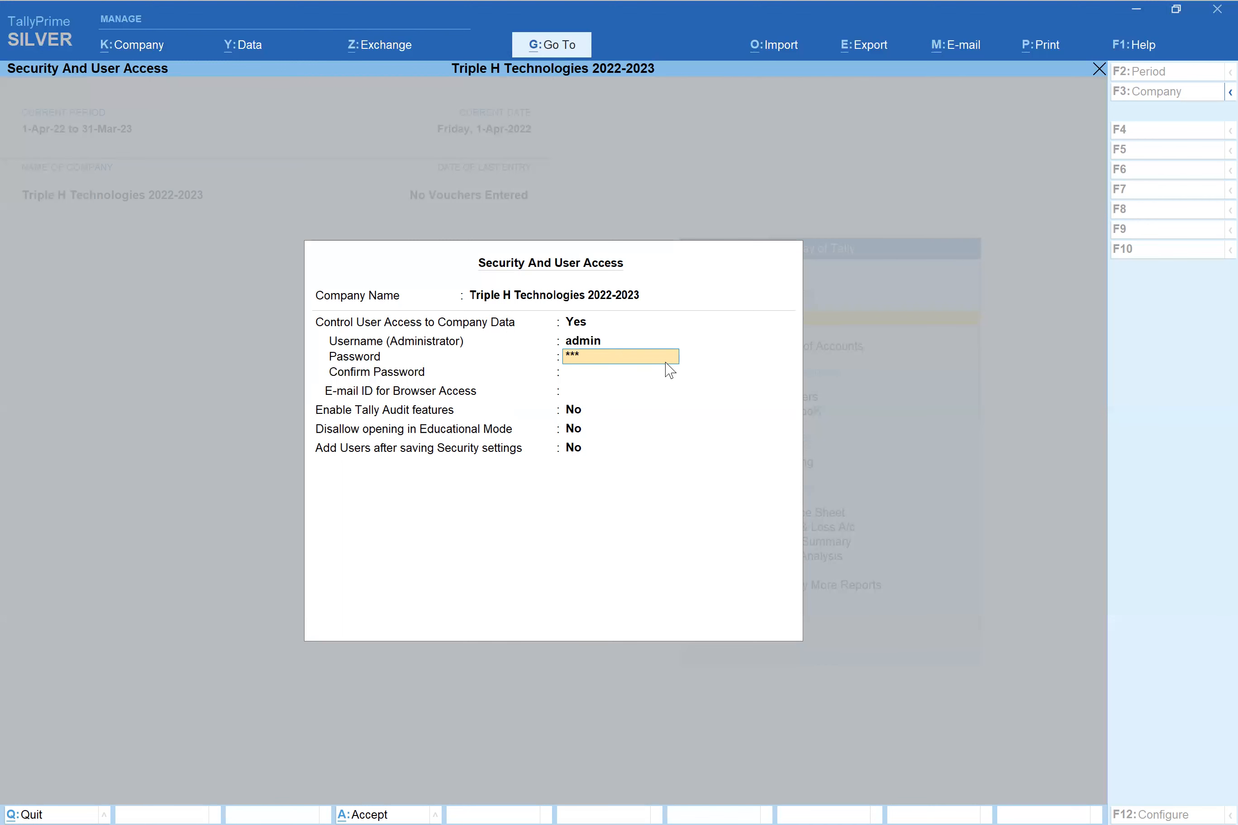
key("Return")
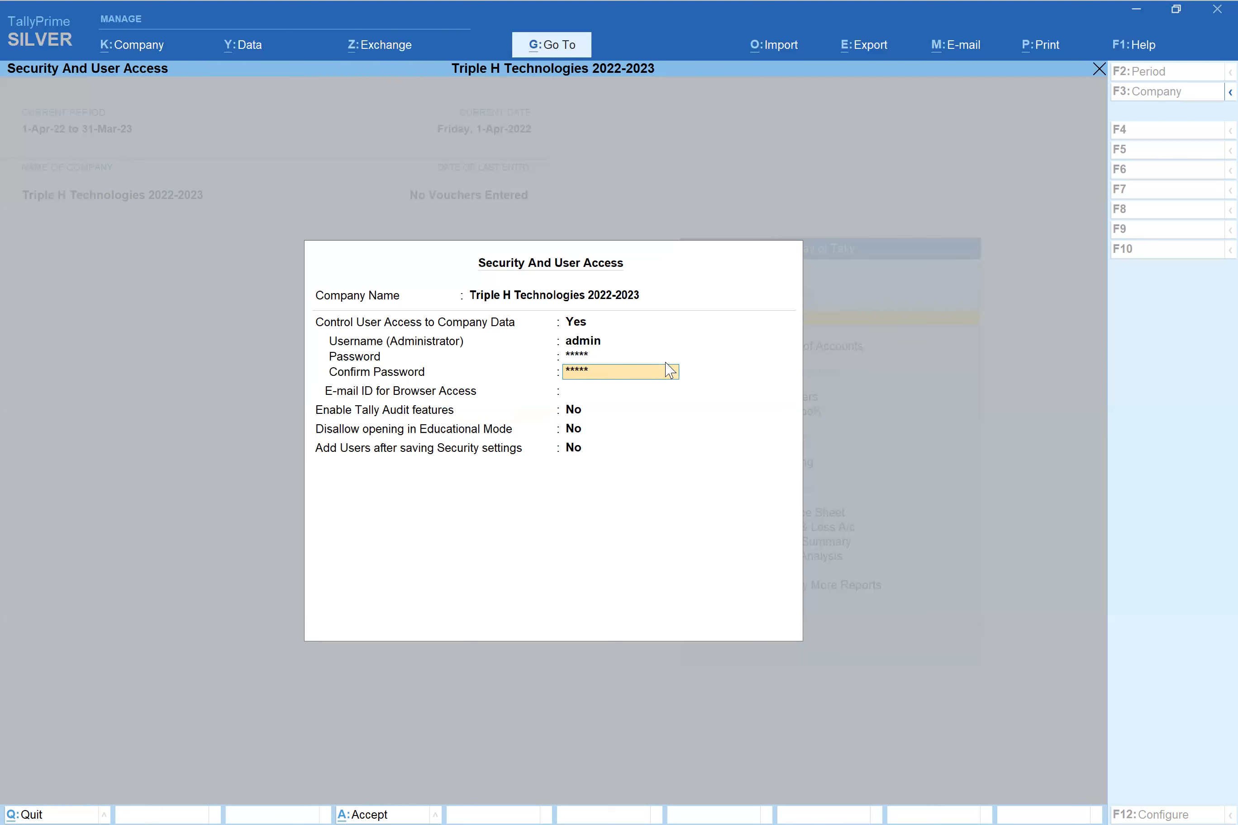
key("Return")
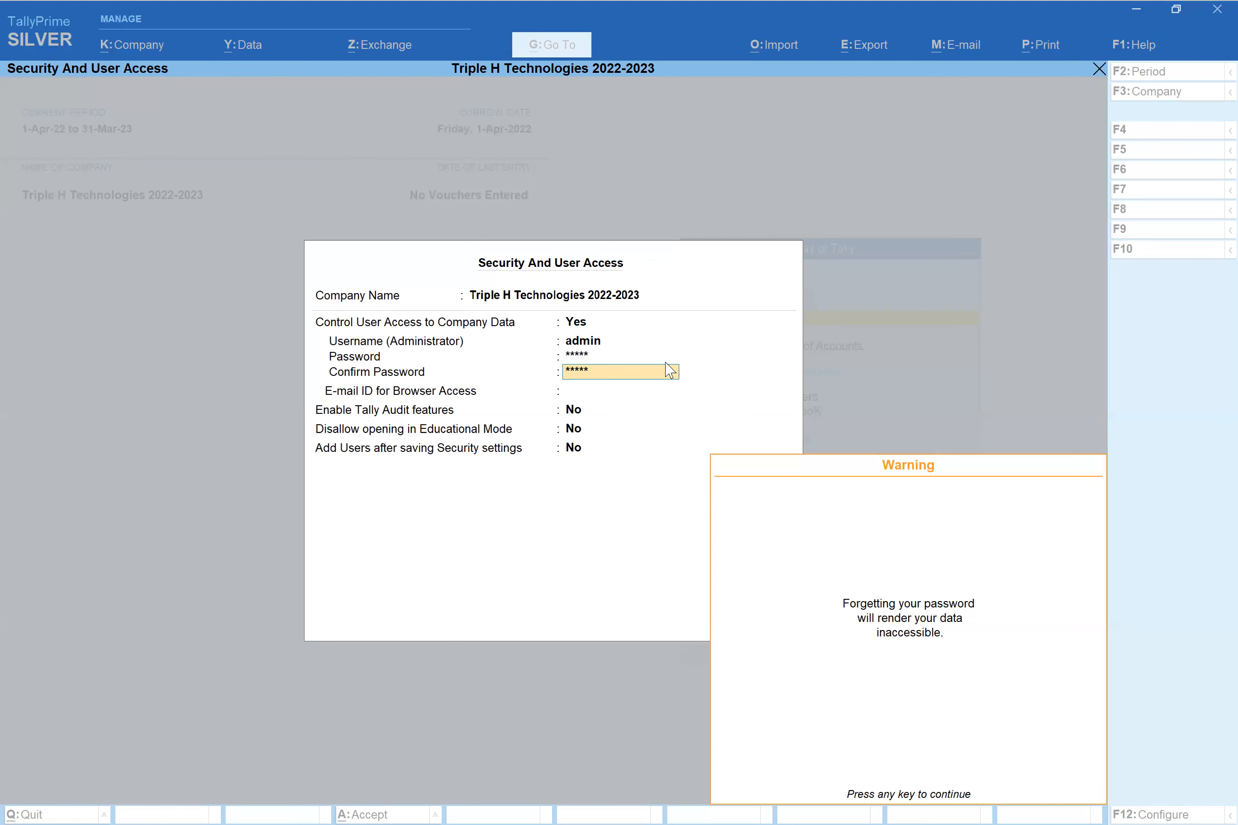
key("Return")
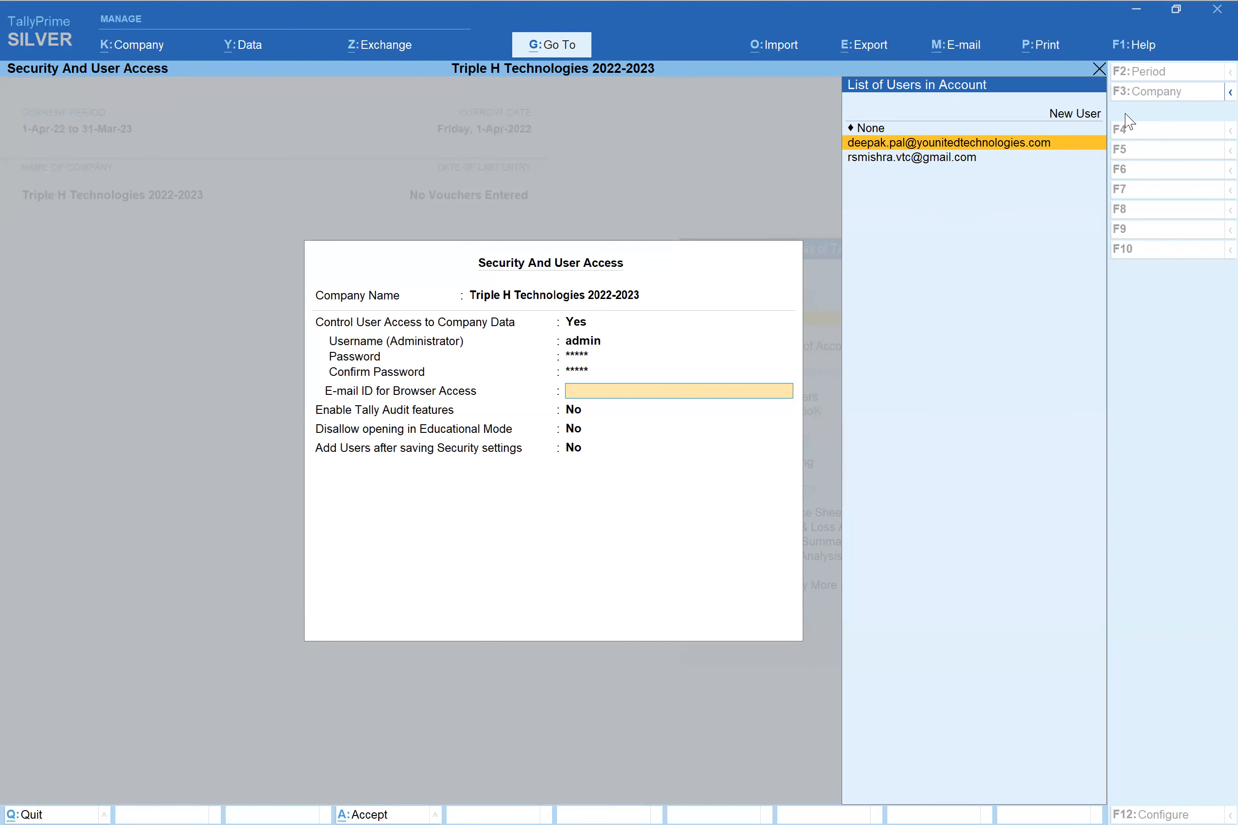
- Choose None from the List of Users for the browser-access e-mail ID
key("Up")
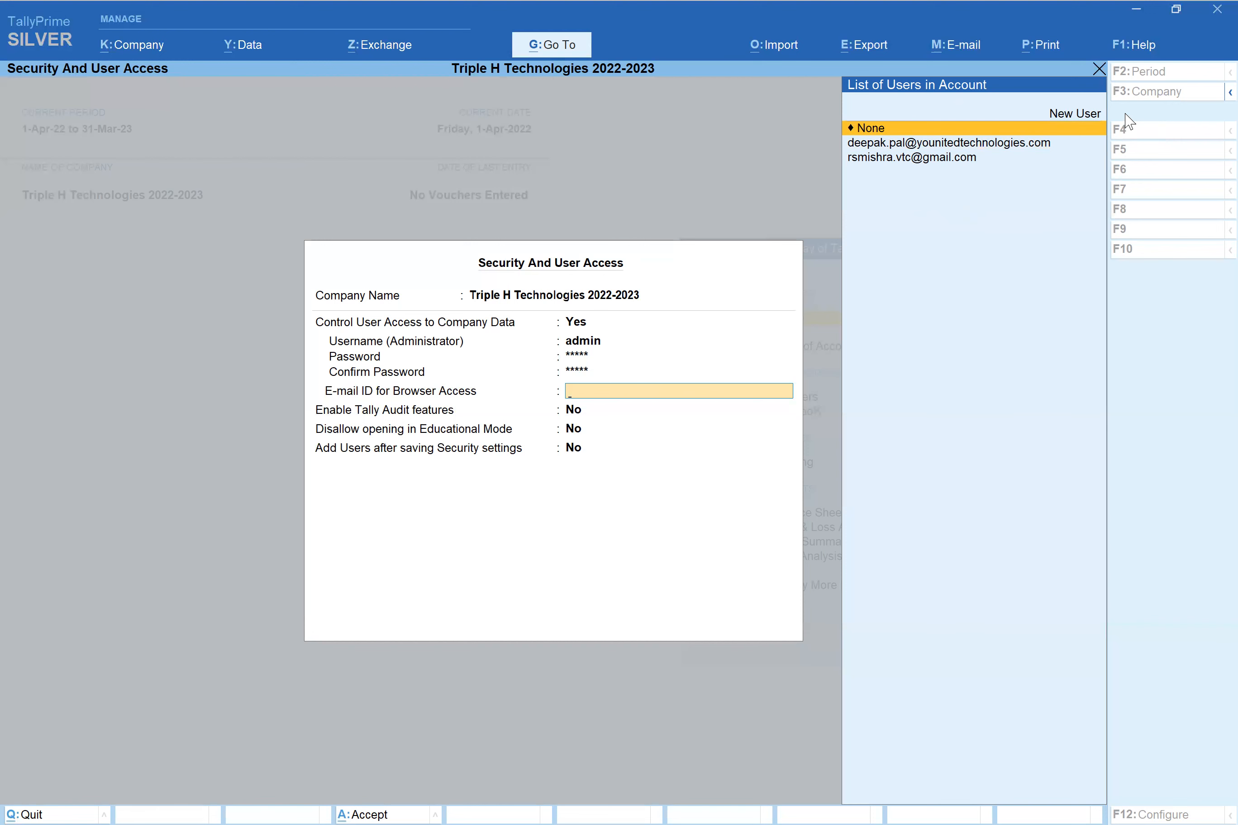
key("Return")
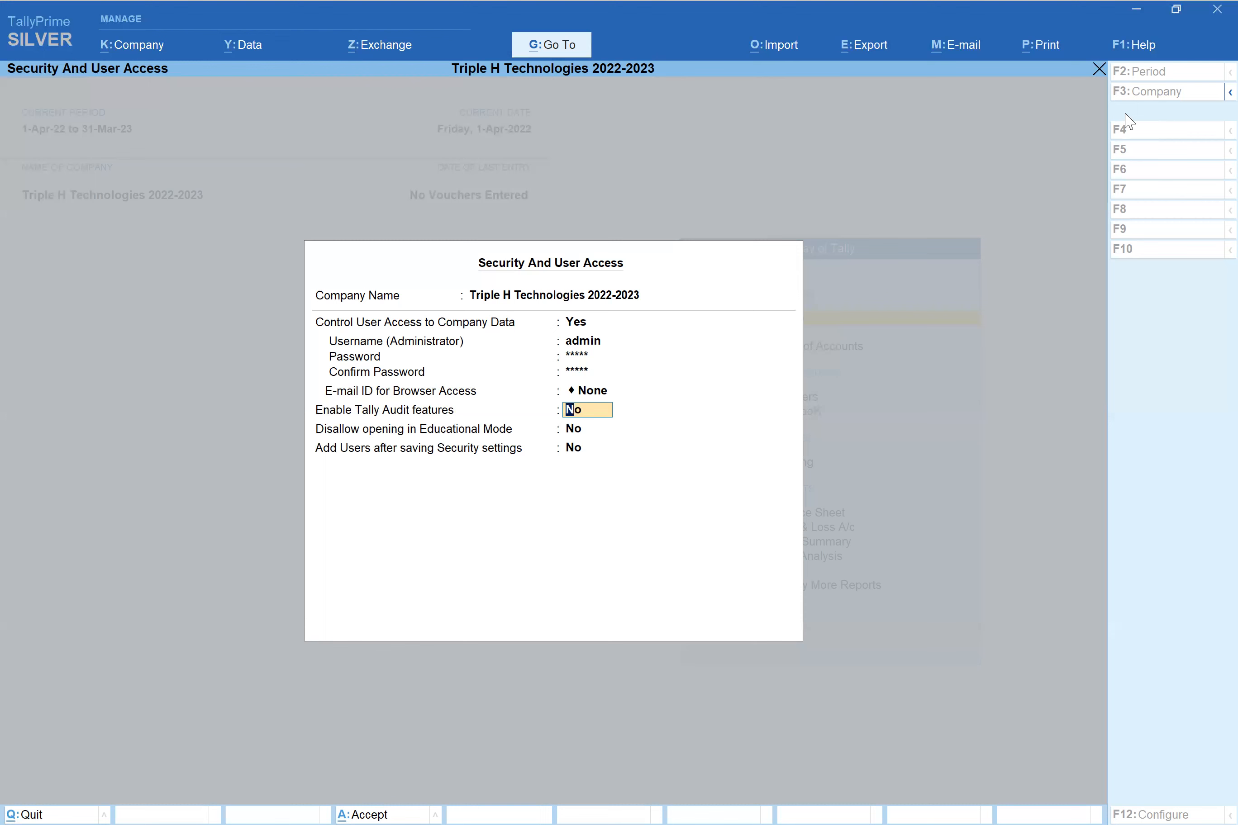
- Set Enable Tally Audit features to Yes and enter y for blocking Educational Mode
type("y")
key("Return")
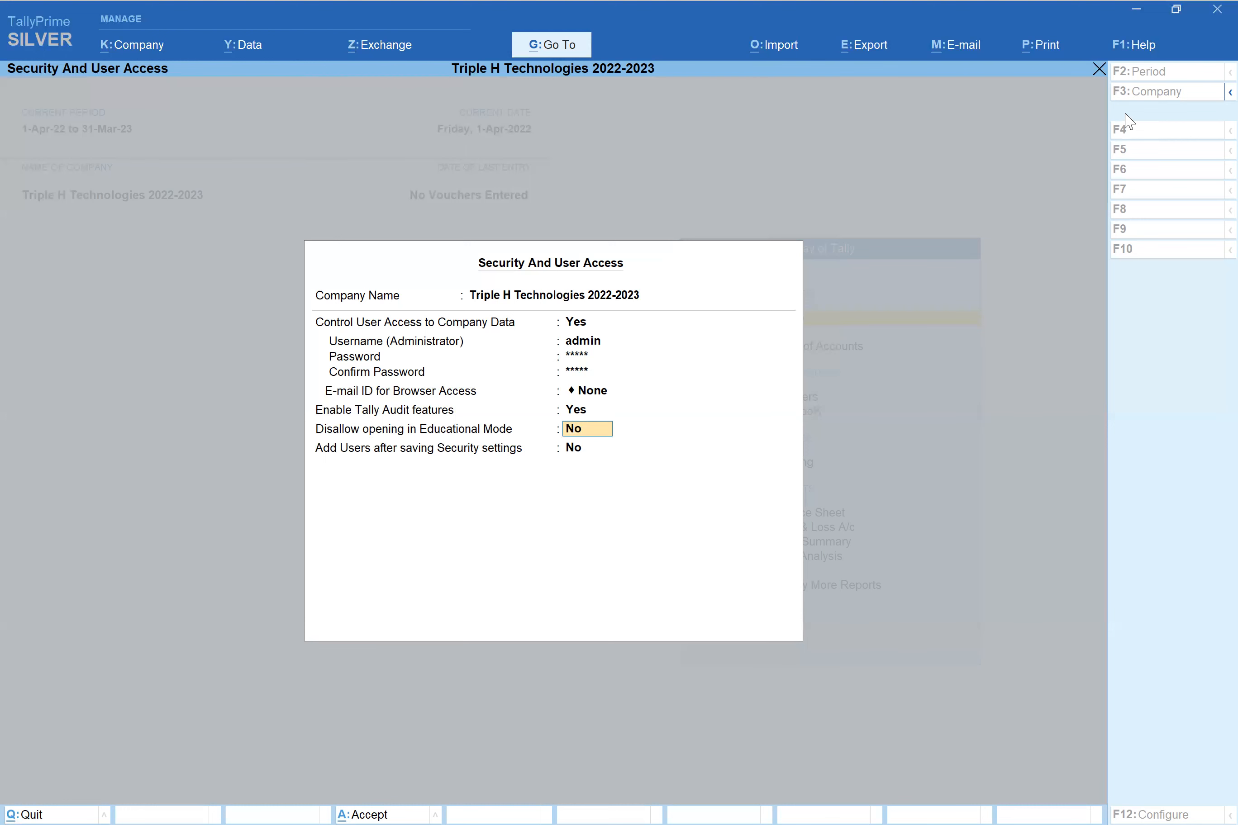
type("y")
- Keep Educational Mode blocked and leave Add Users set to No
key("Return")
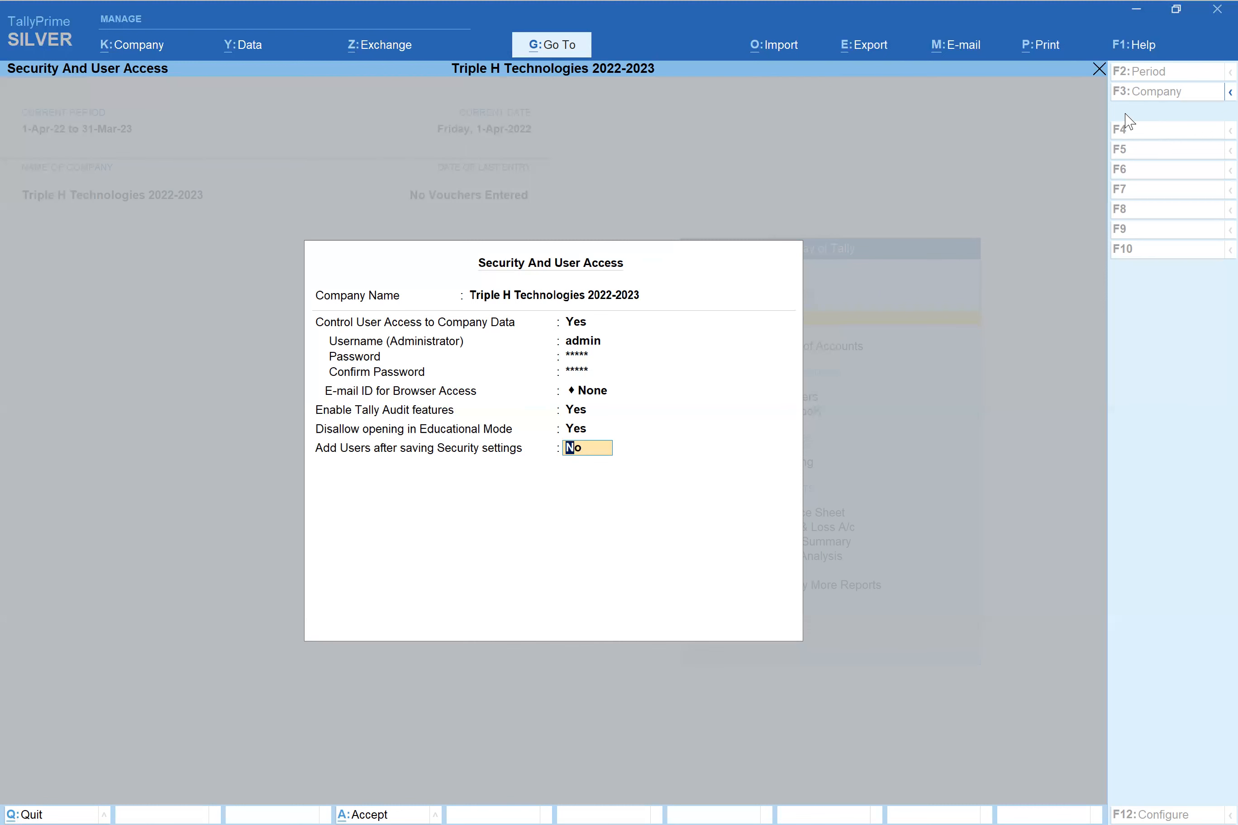
key("Return")
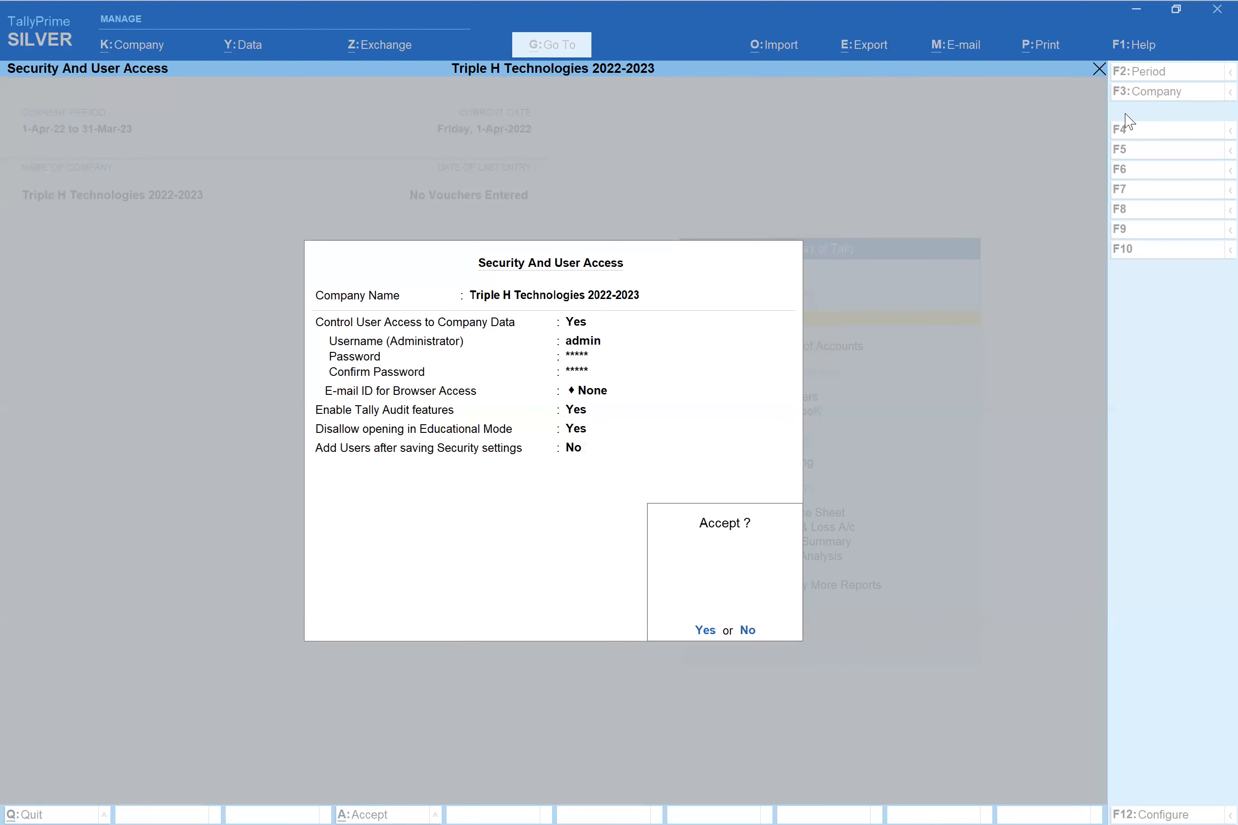
- Accept the Security And User Access form to save the admin login and Tally Audit settings
key("Return")
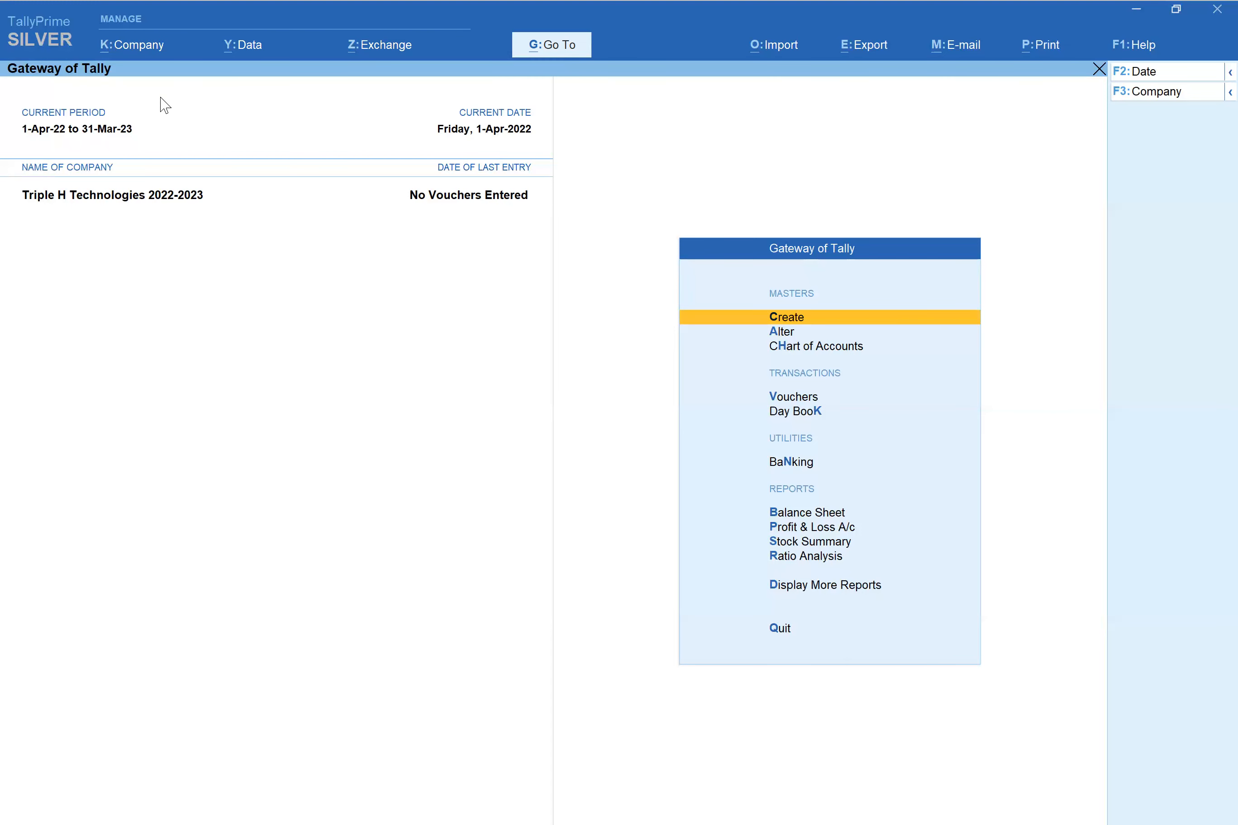
left_click(133, 58)
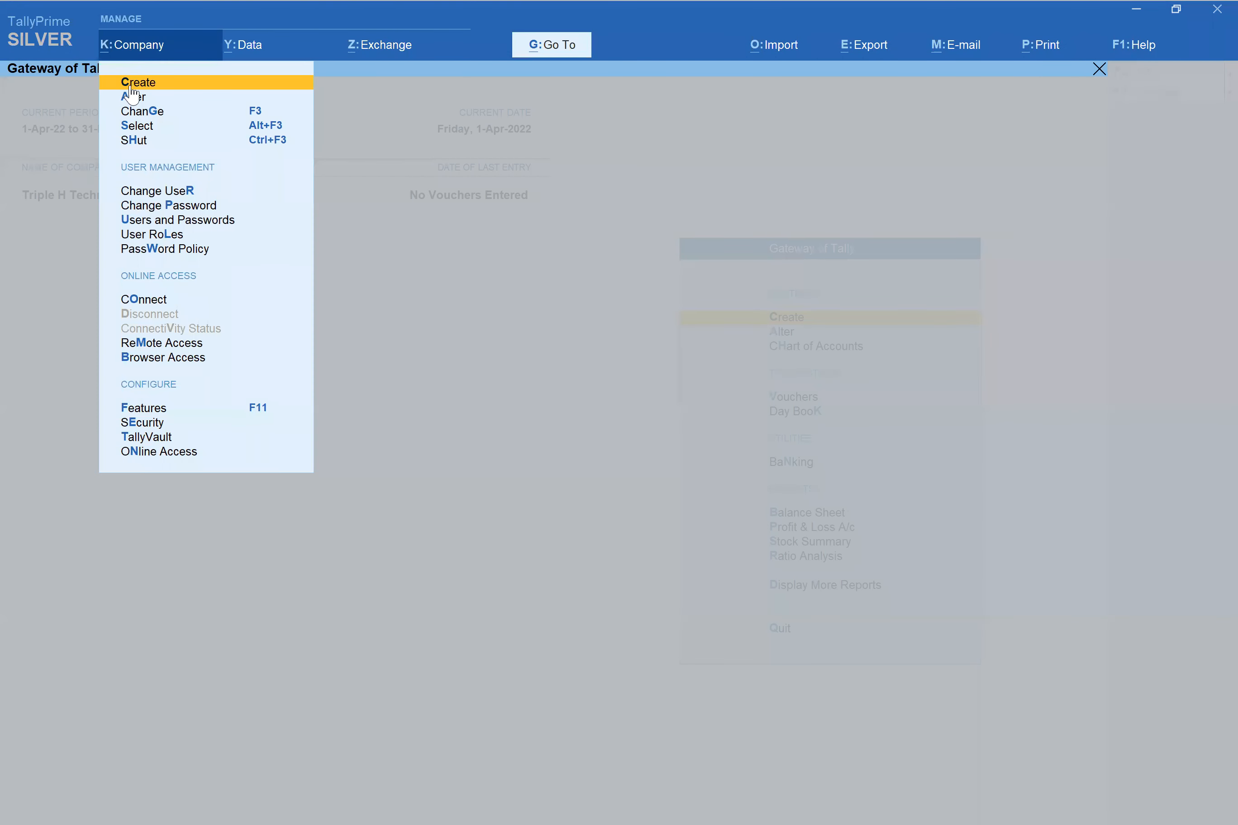
- Shut Triple H Technologies 2022-2023 and highlight it in the Select Company list
left_click(132, 145)
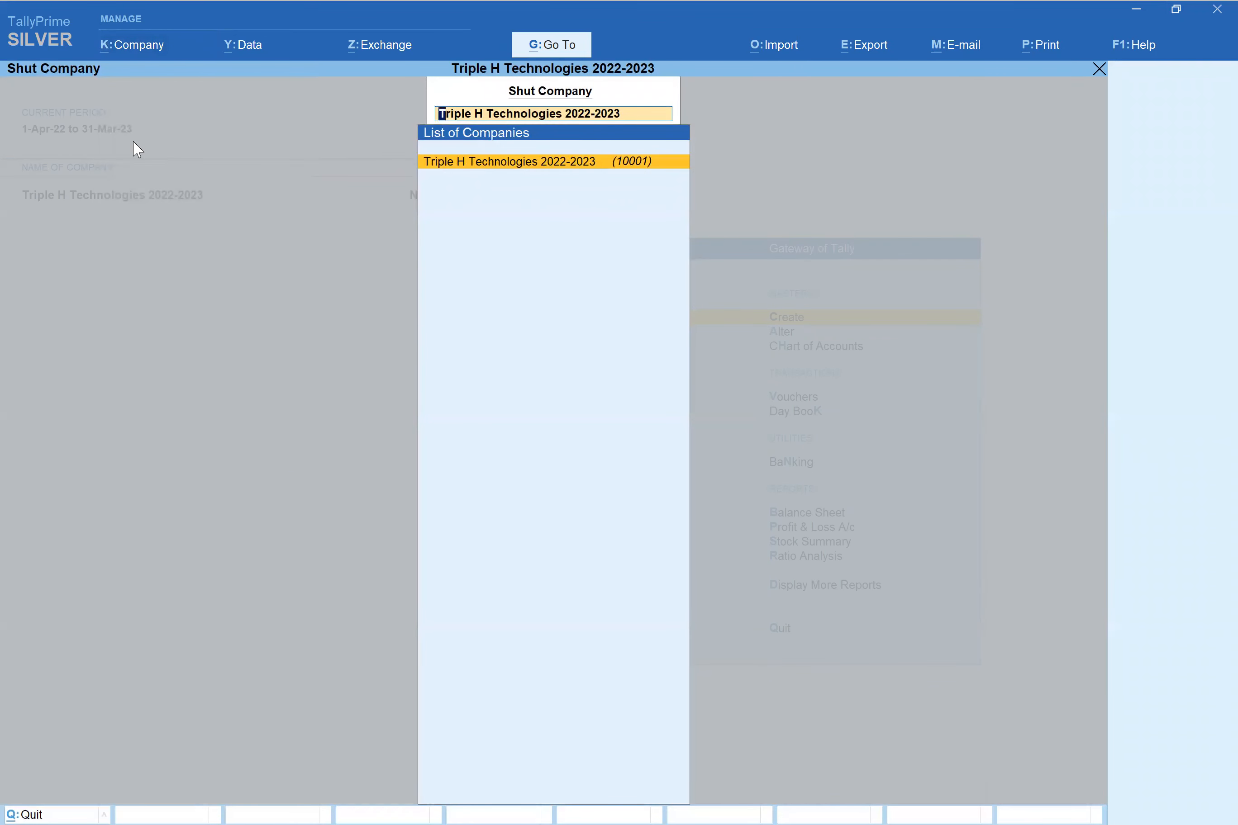
key("Return")
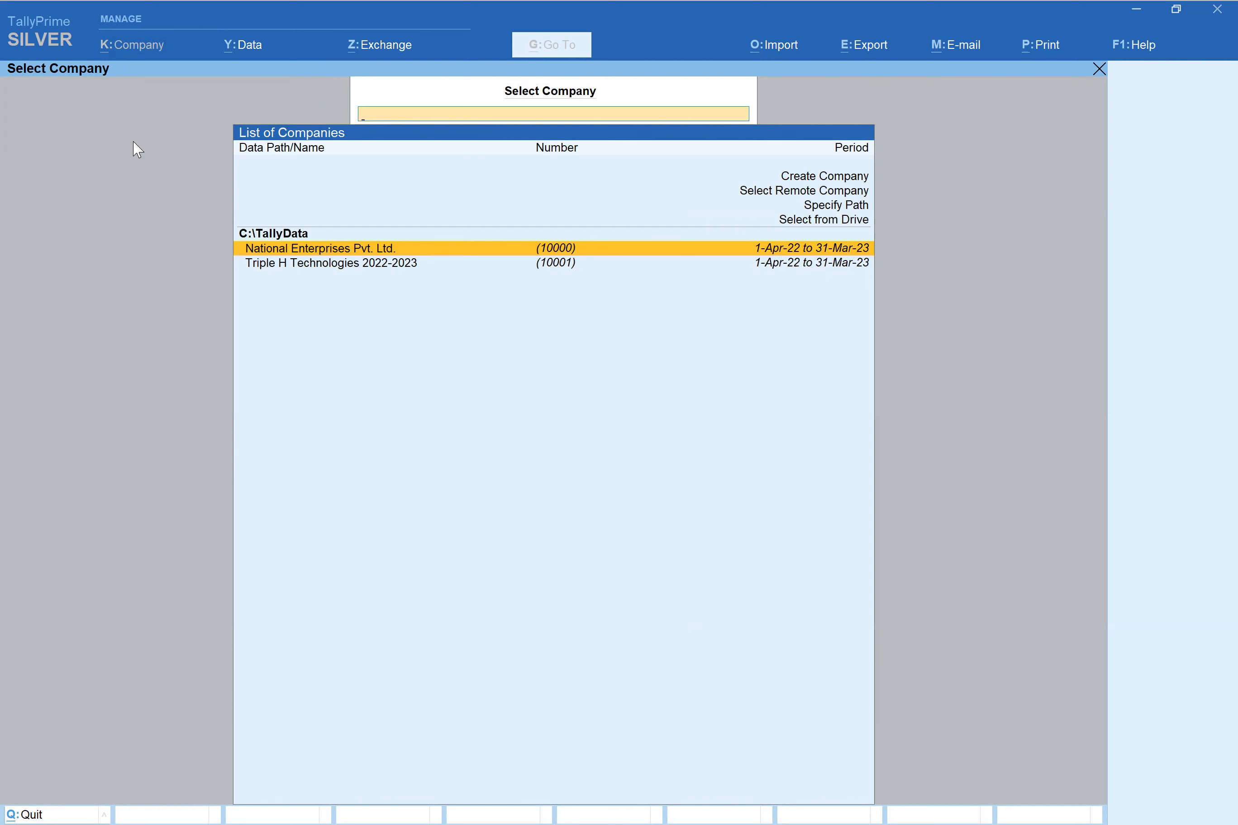
key("Down")
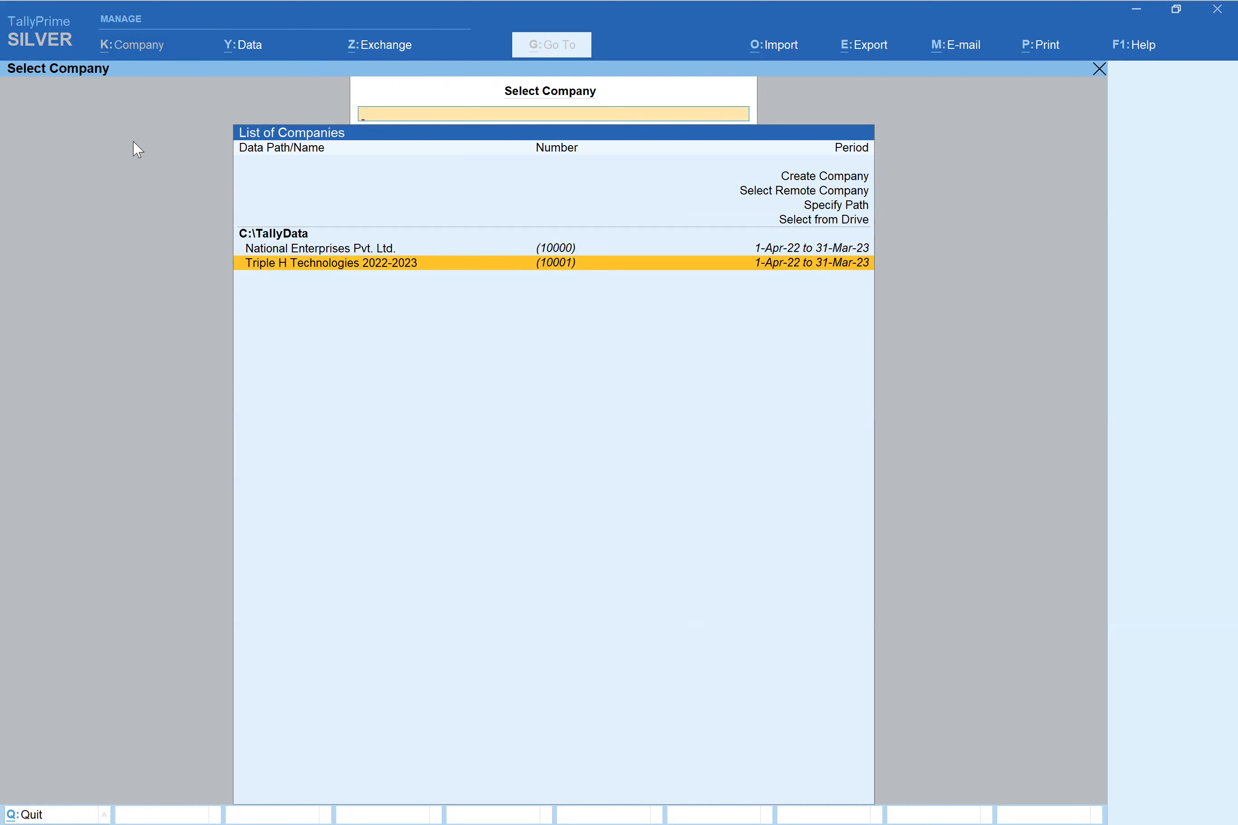
- Open Triple H Technologies 2022-2023, logging in as admin with the administrator password
key("Return")
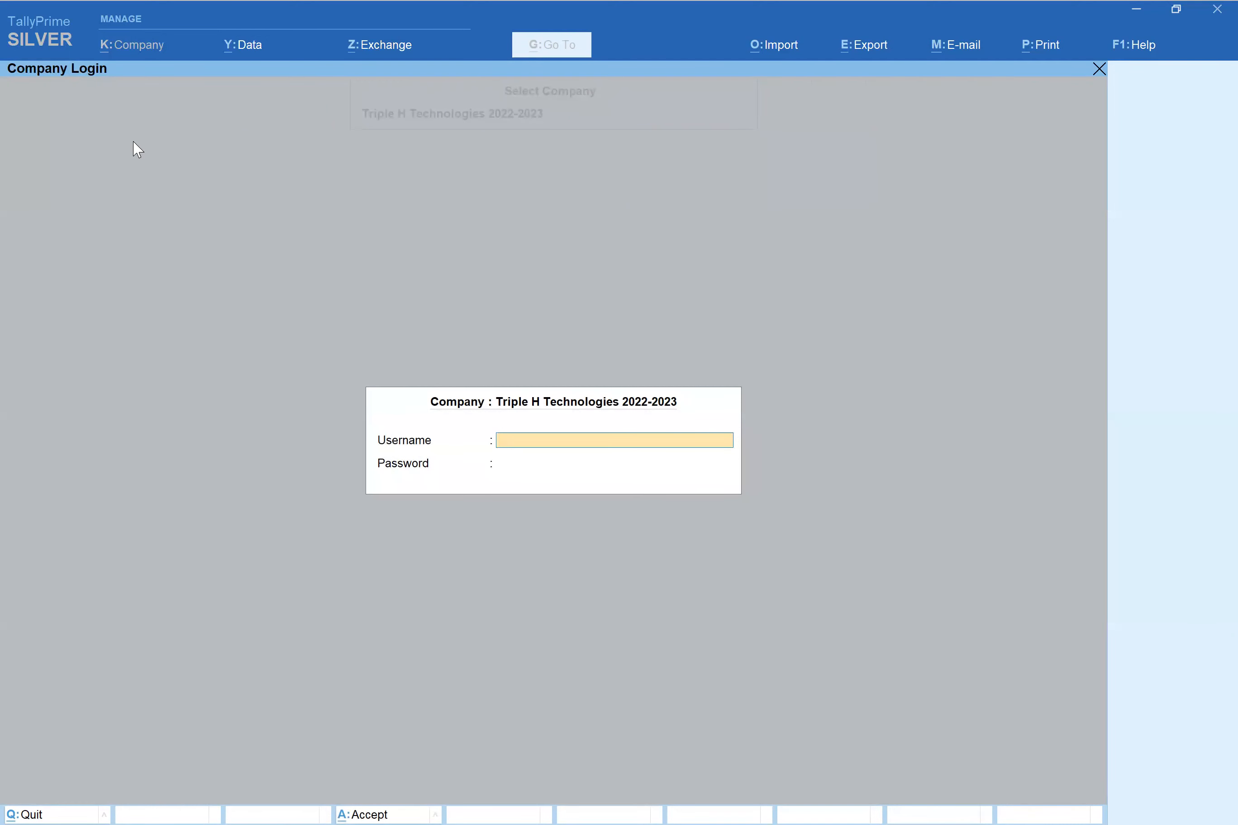
type("admin")
key("Return")
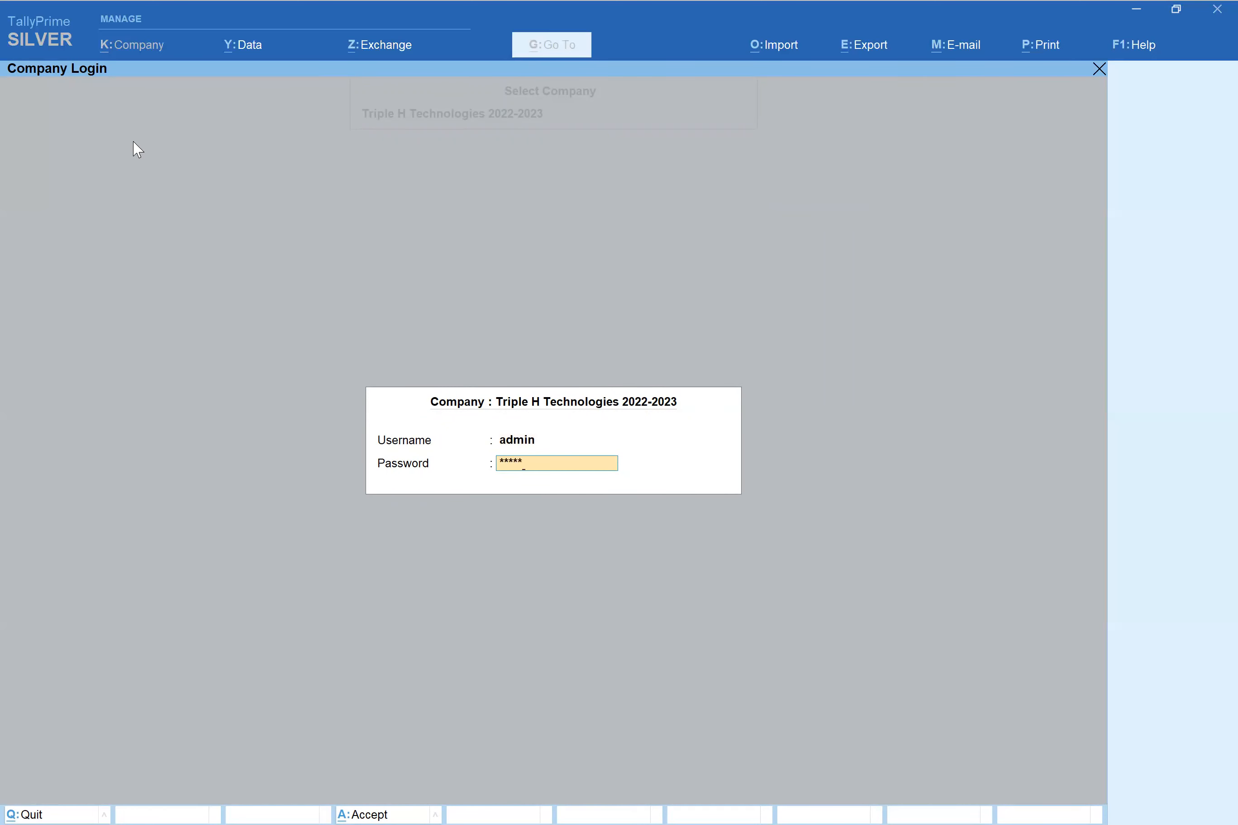
key("Return")
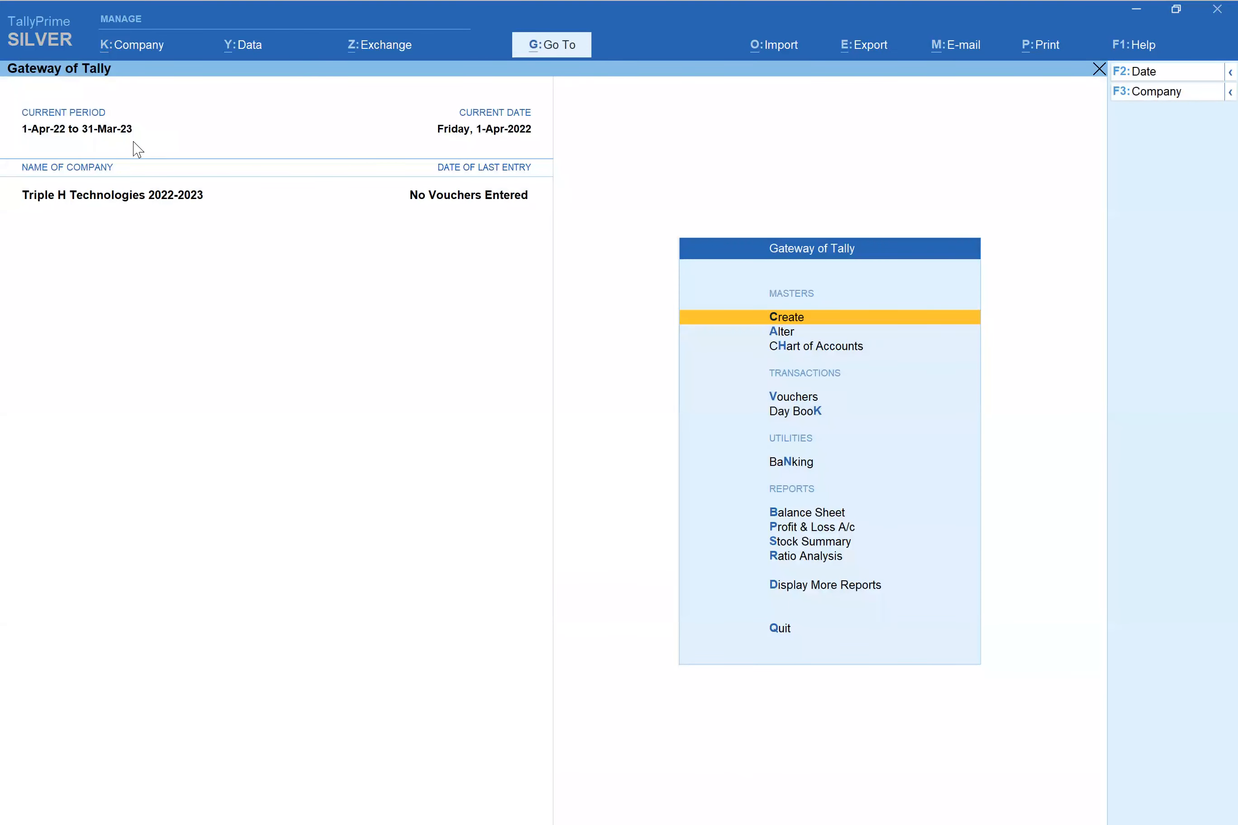